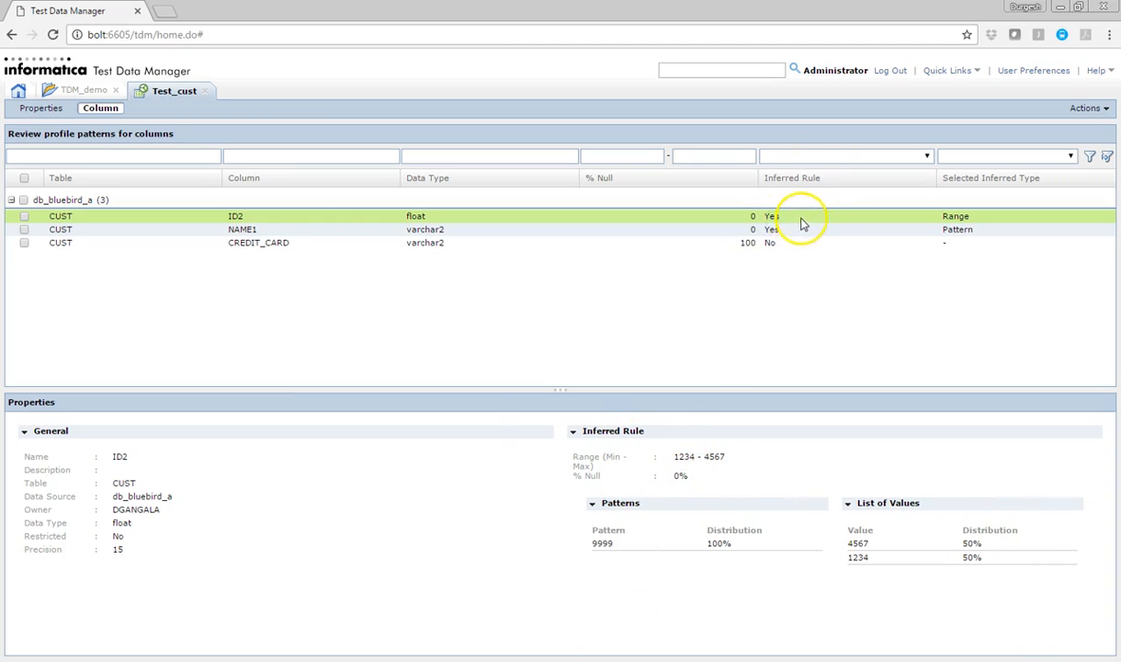
Keep the ID2 column's inferred rule at Yes with Range as its inferred type, and save the row
click(838, 219)
click(838, 218)
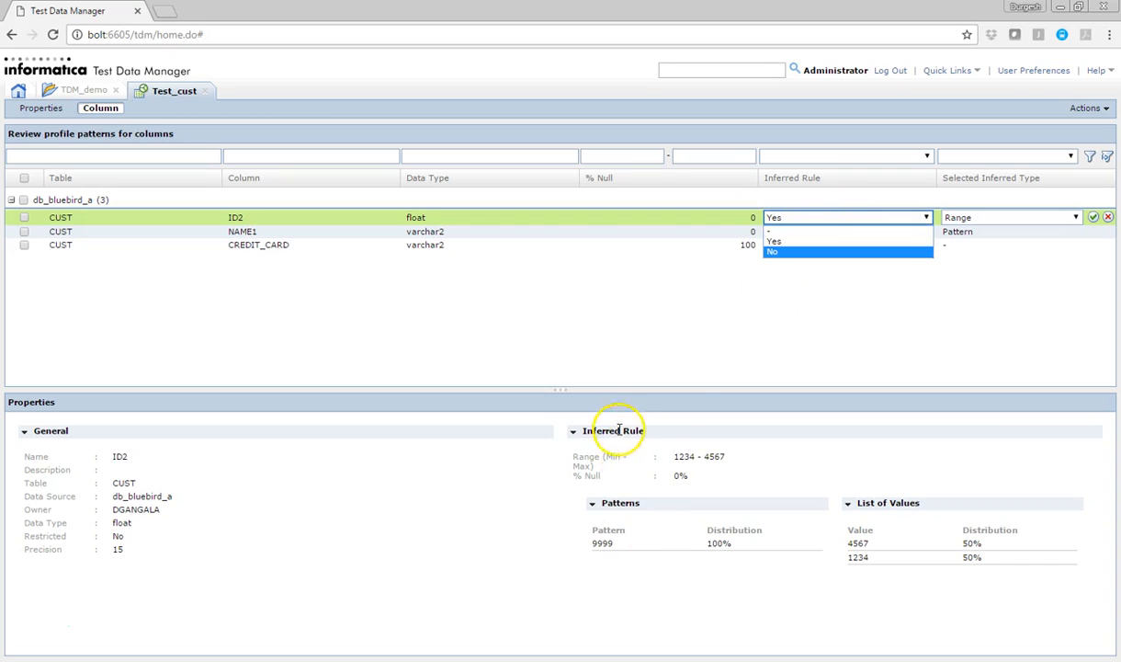
click(816, 243)
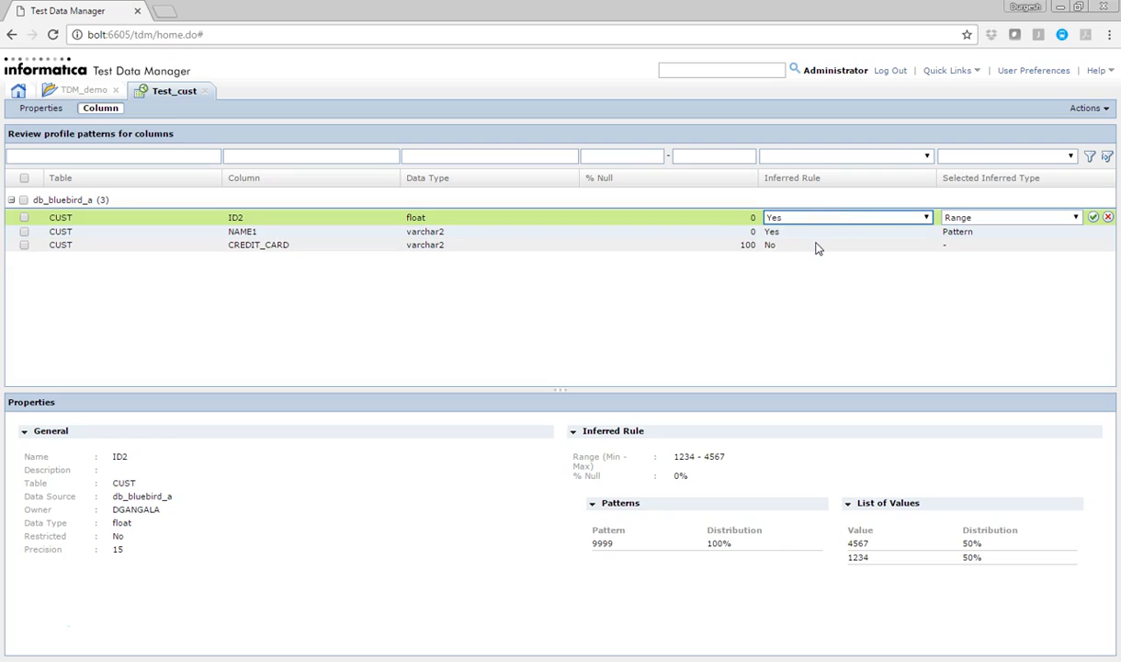
click(981, 217)
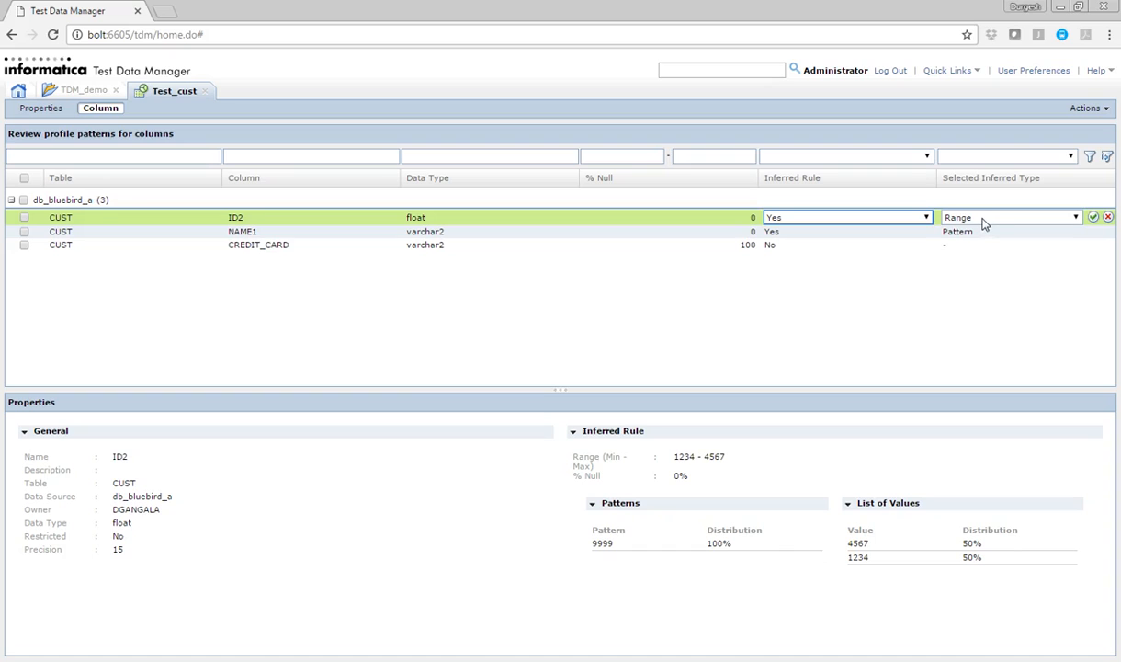
click(984, 221)
click(963, 231)
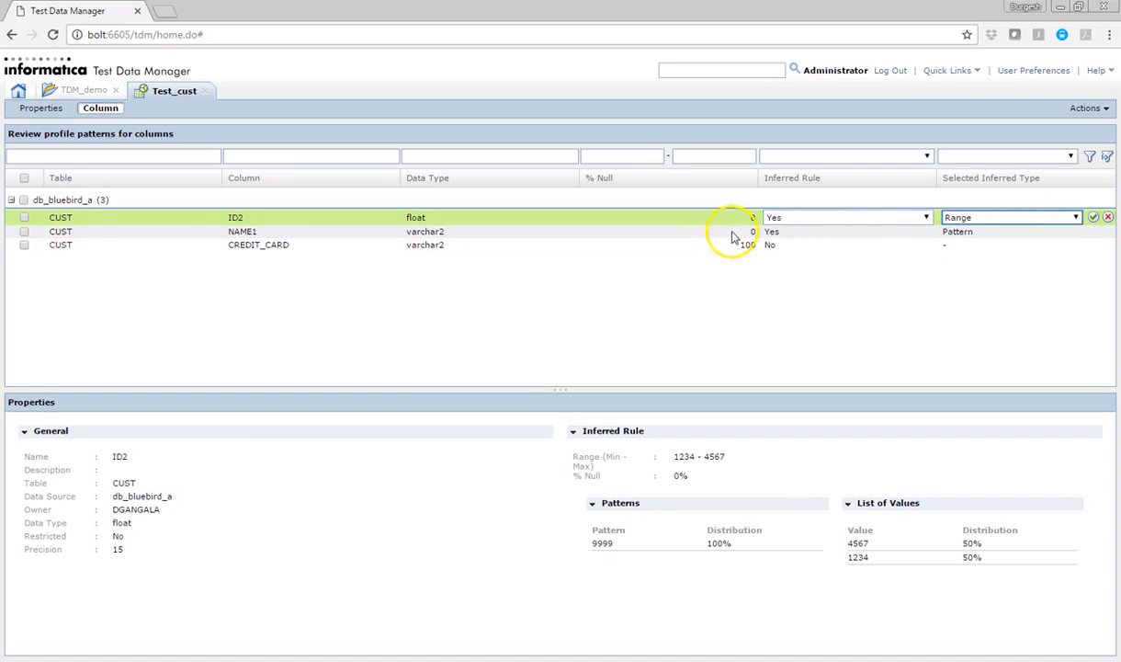
click(1094, 218)
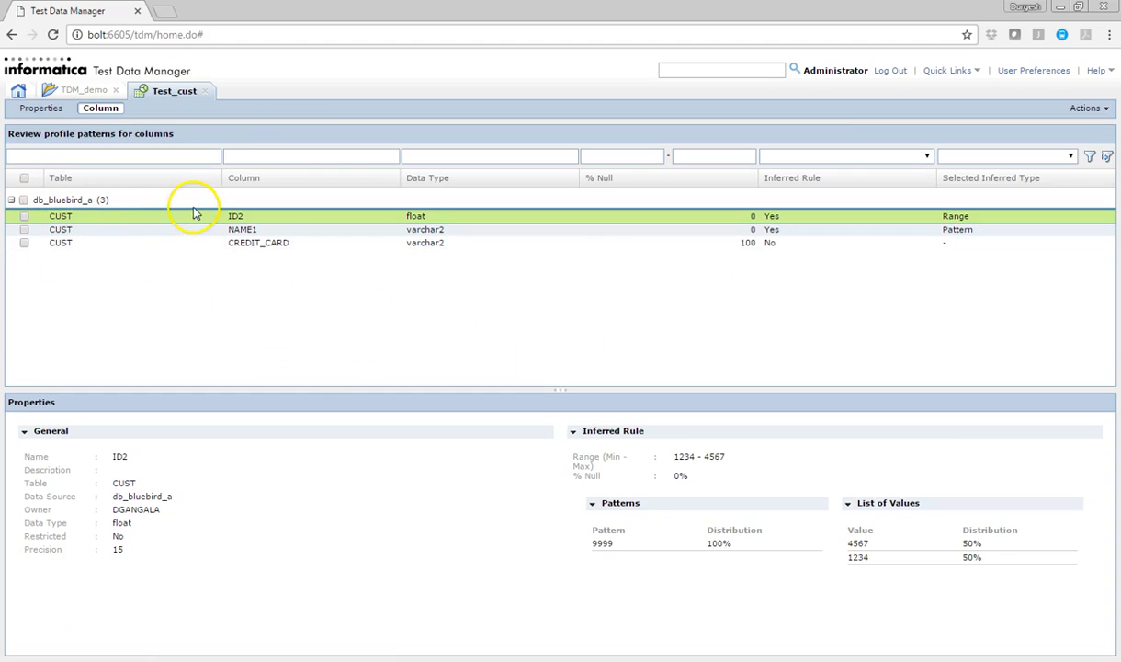
Close the Test_cust profile and examine the CUST columns in the TDM_demo project's data generation definitions
click(206, 92)
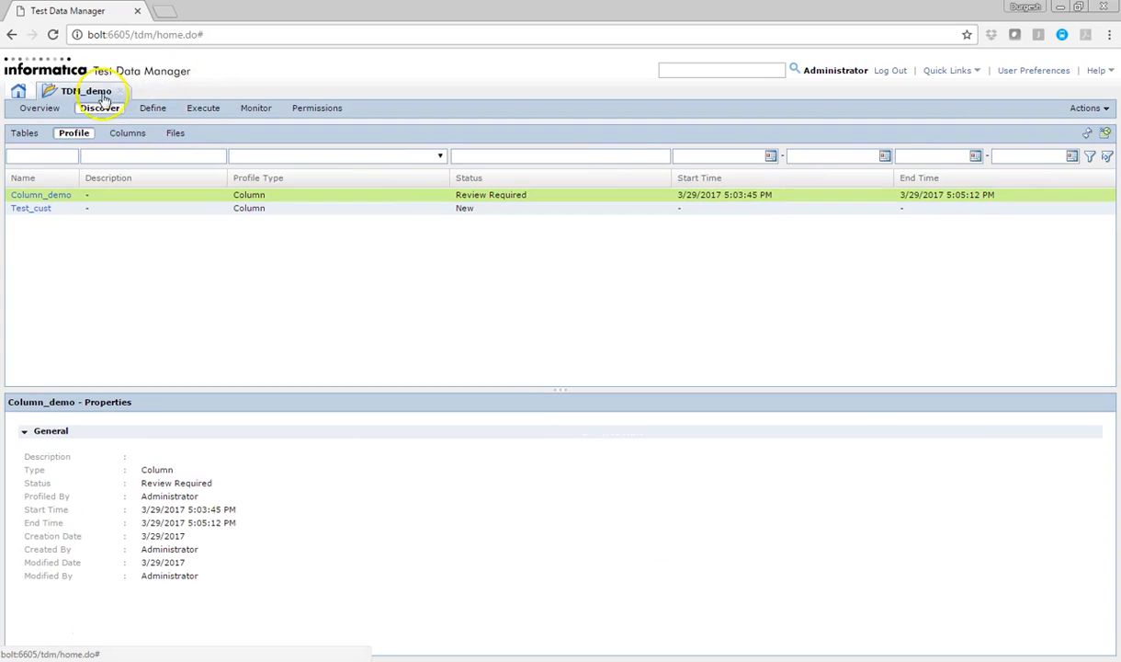
click(151, 109)
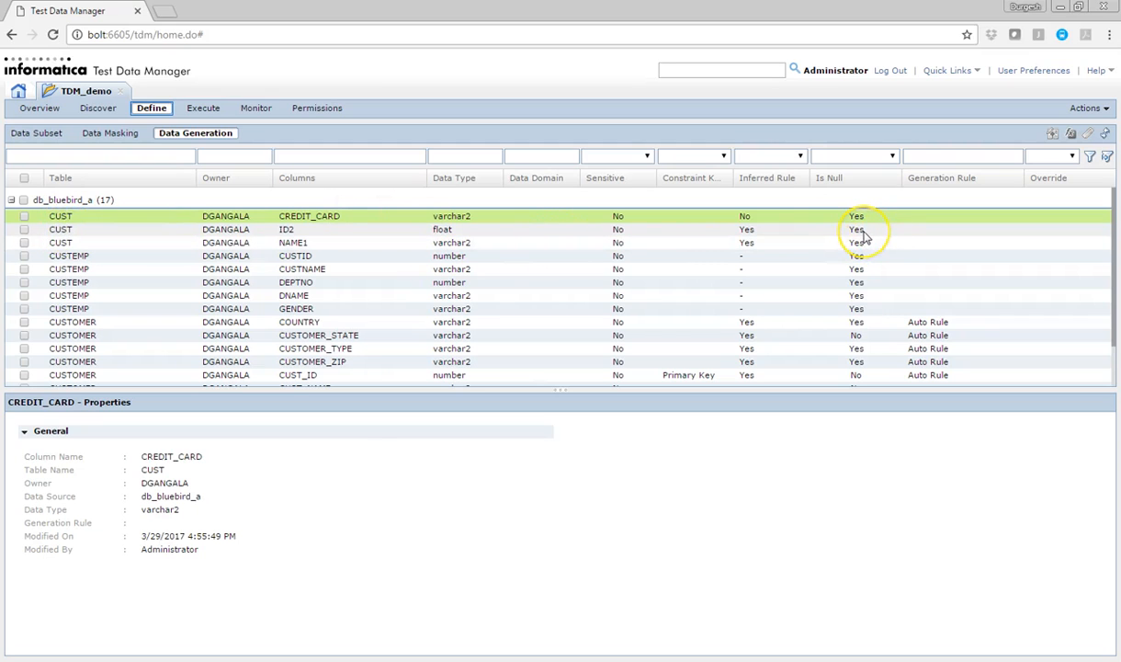
click(746, 222)
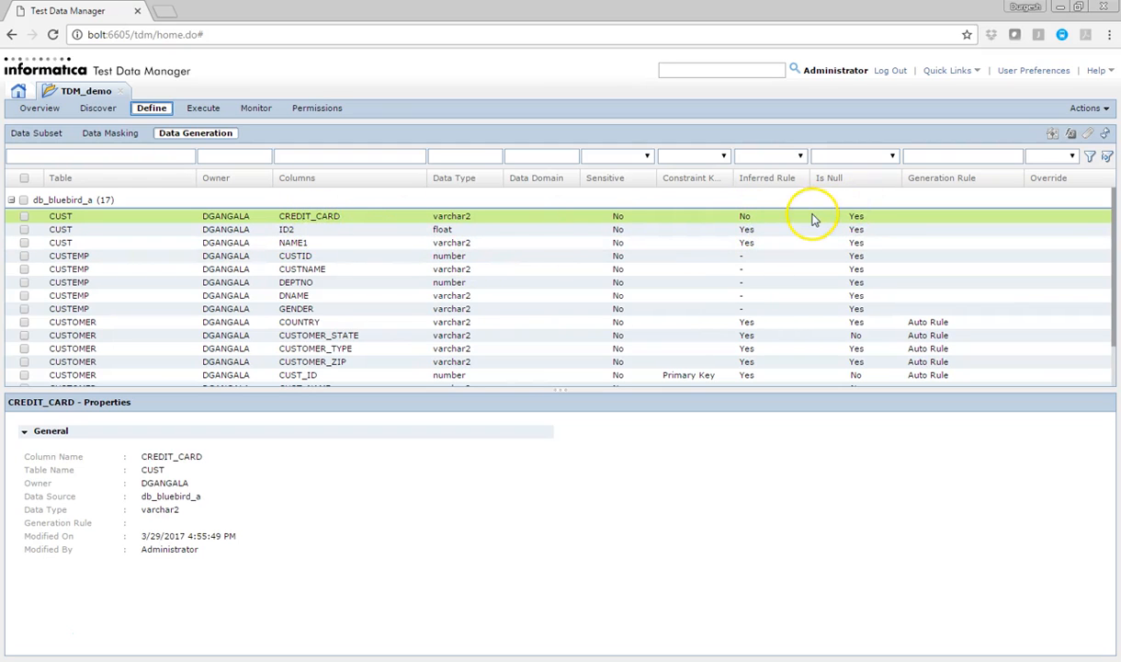
click(195, 108)
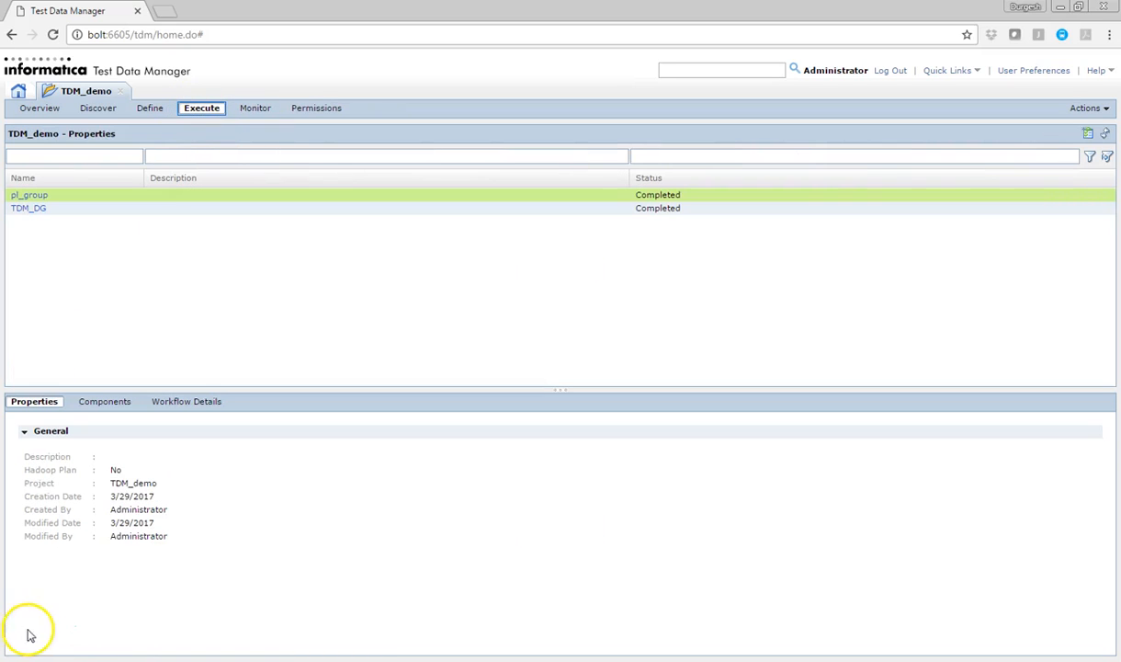
click(1092, 134)
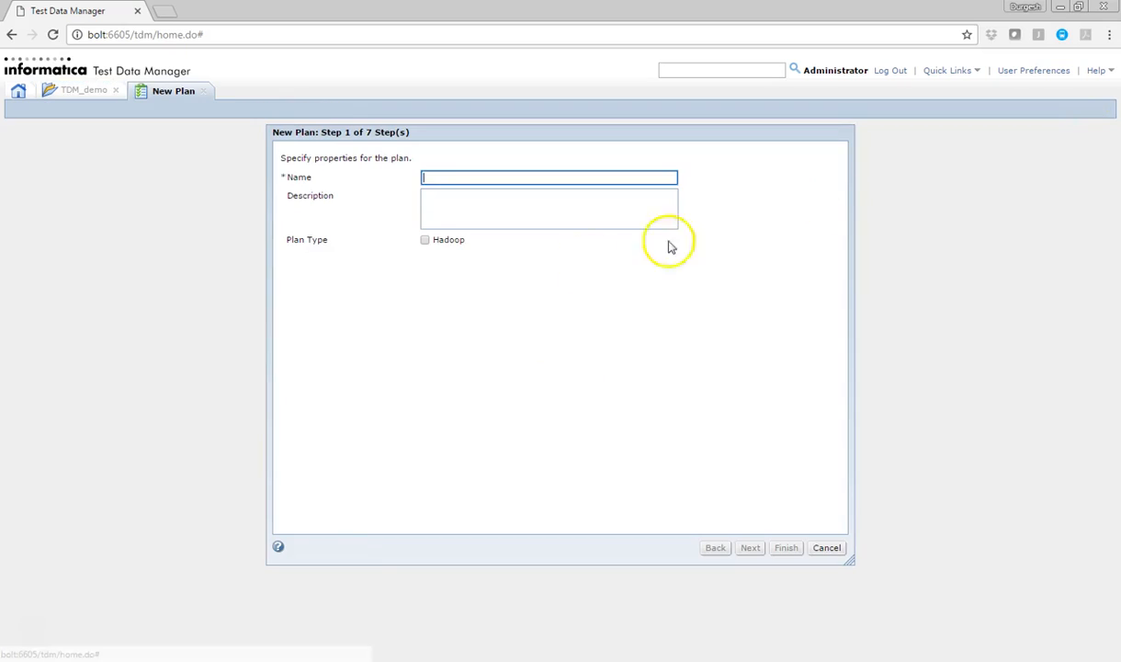
text(TDG_)
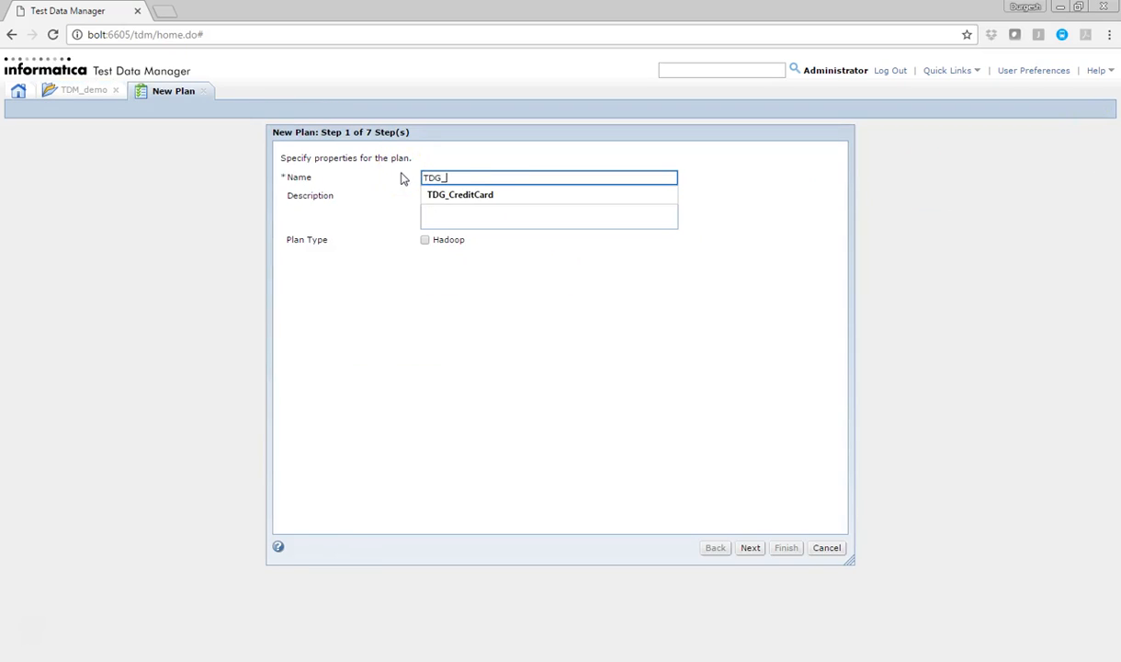
text(CUST)
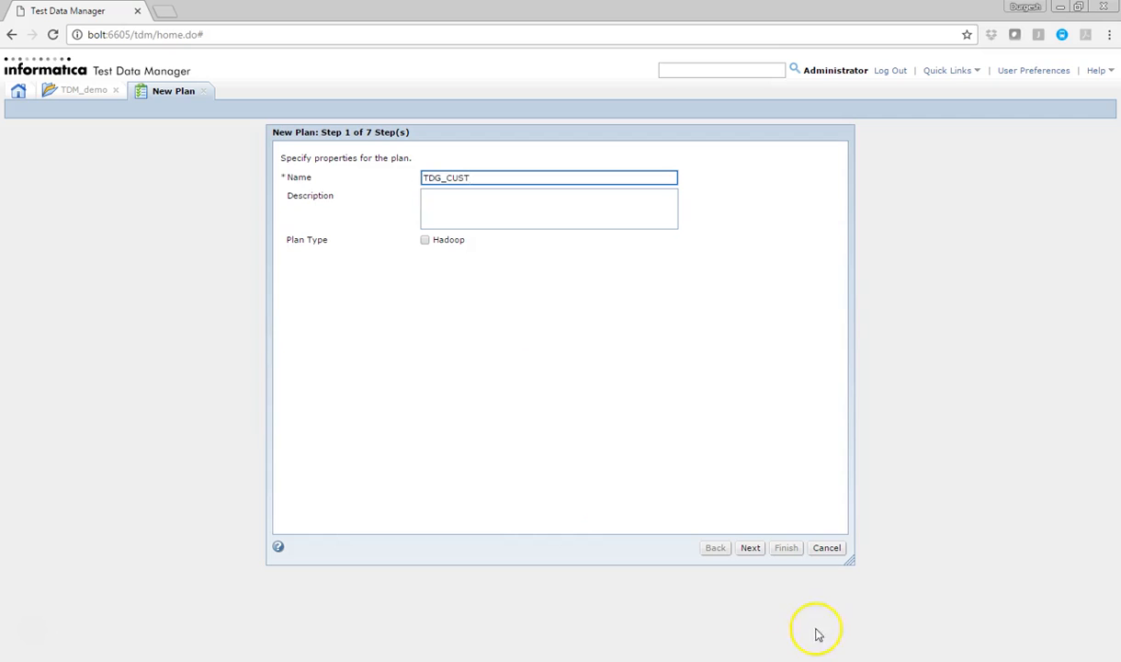
click(750, 548)
click(750, 548)
click(751, 547)
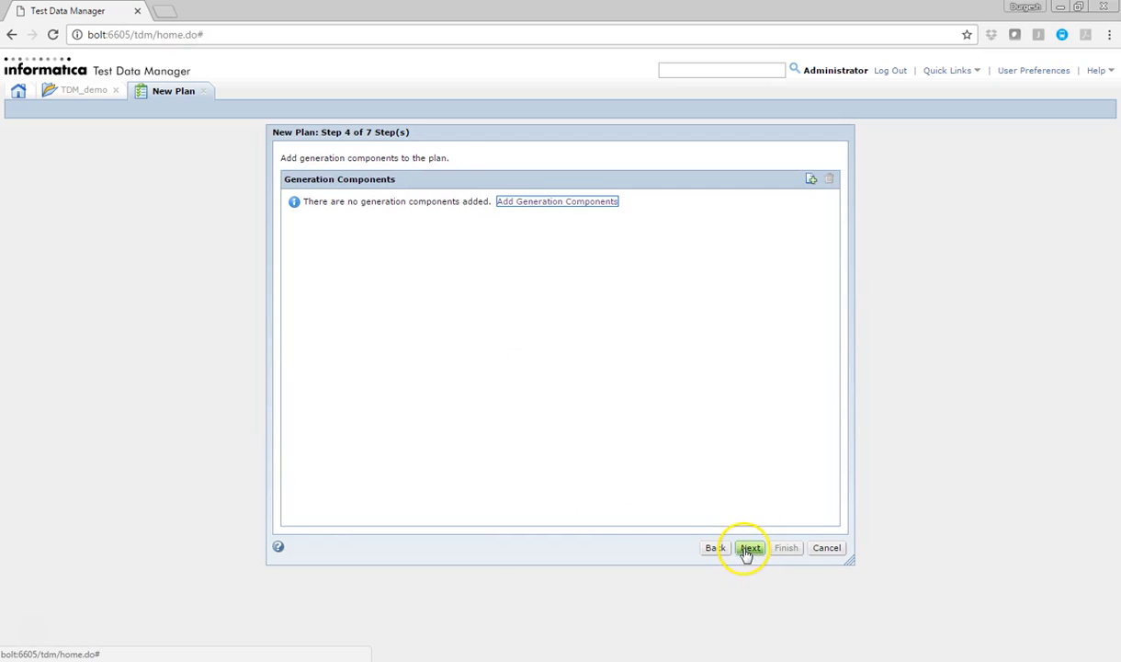
click(520, 204)
click(300, 276)
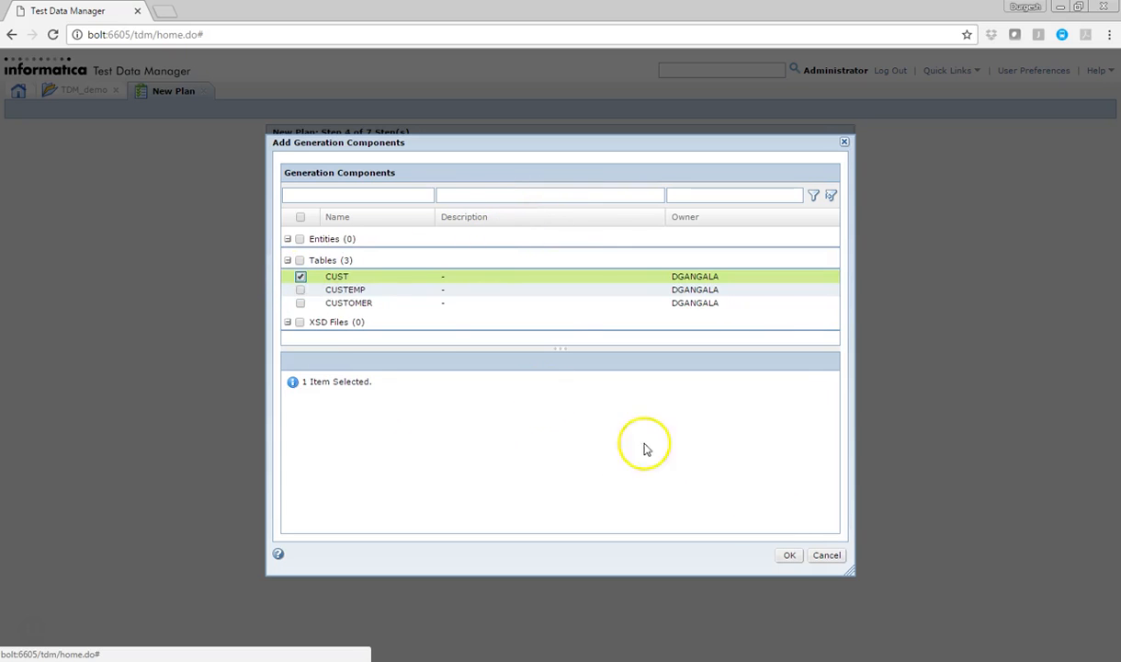
click(789, 554)
click(752, 549)
click(752, 549)
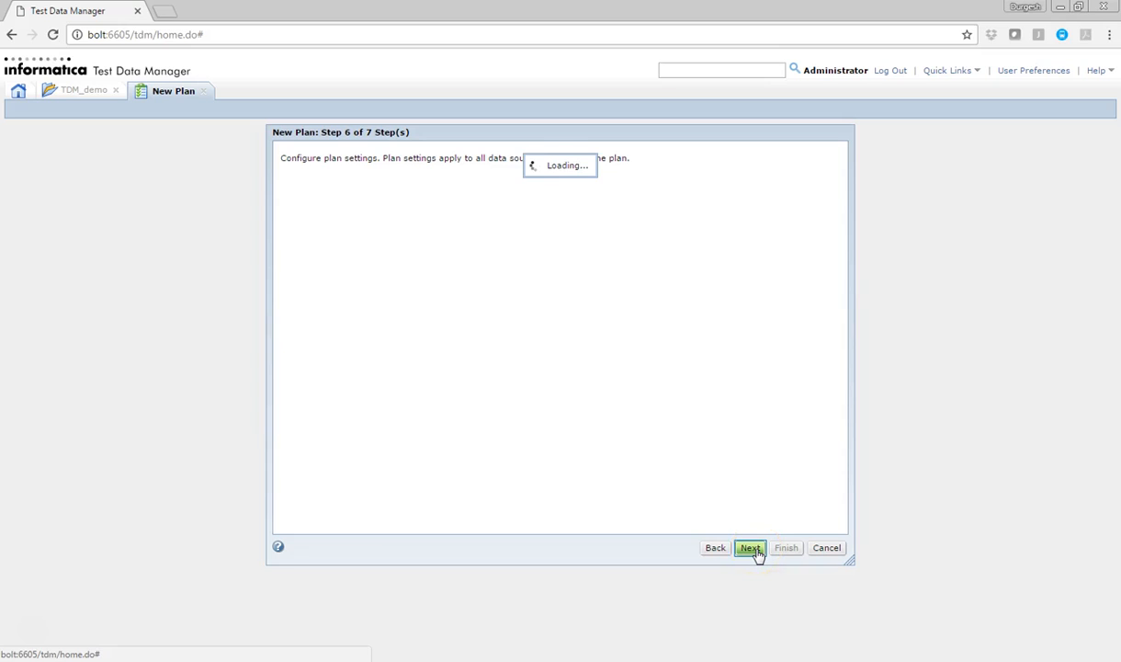
double_click(671, 181)
text(10)
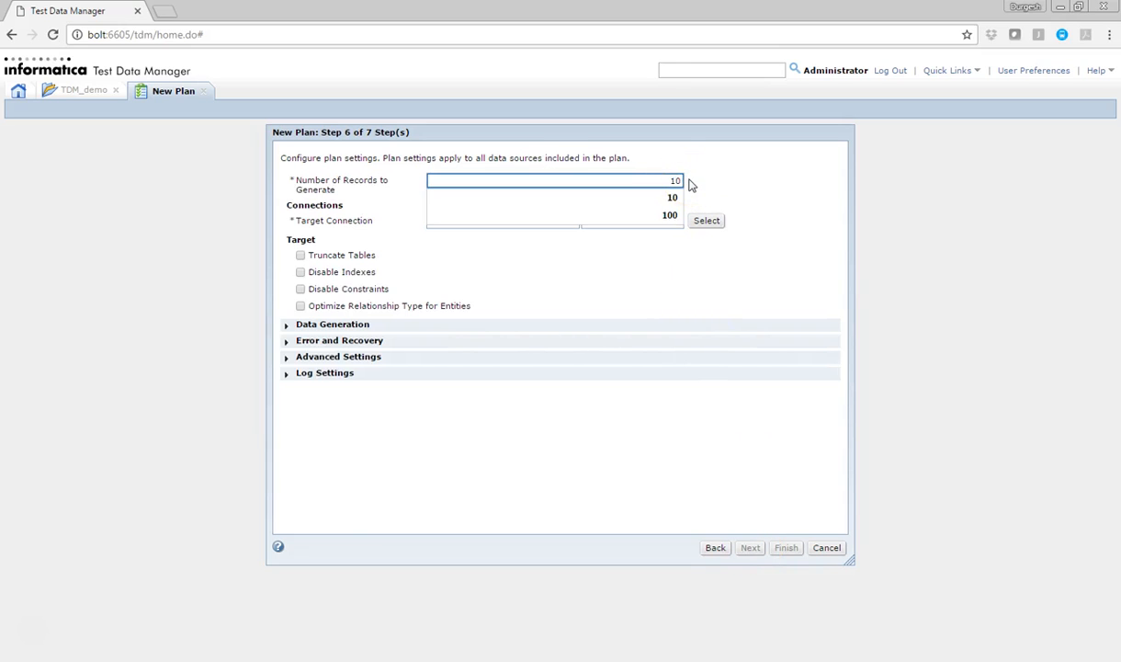
click(672, 199)
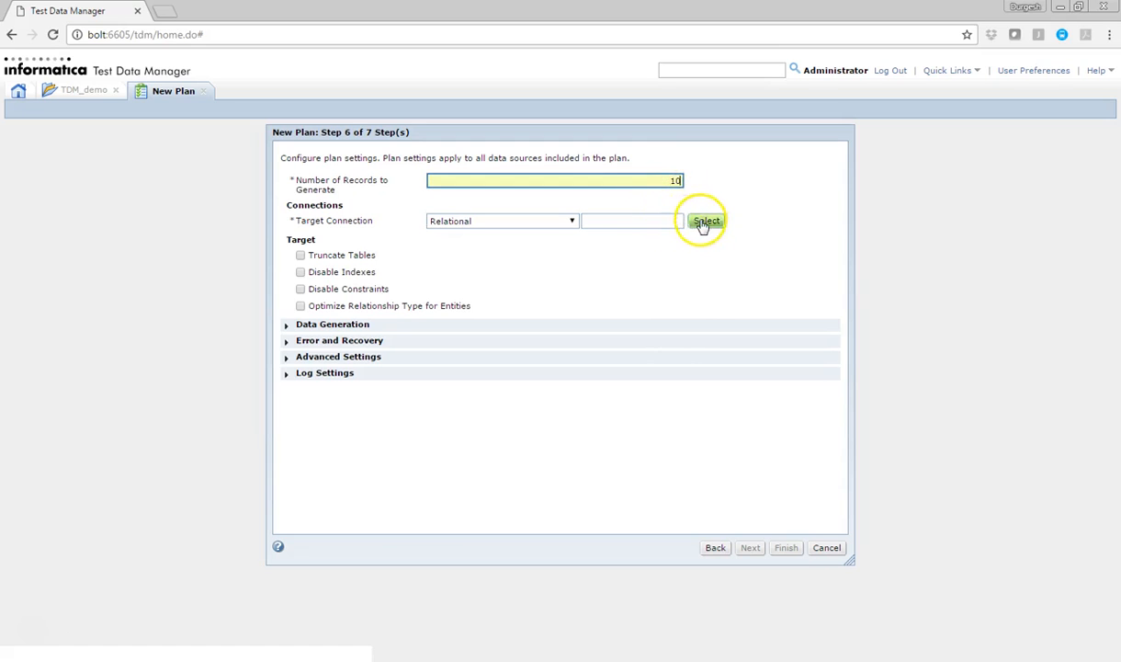
click(704, 222)
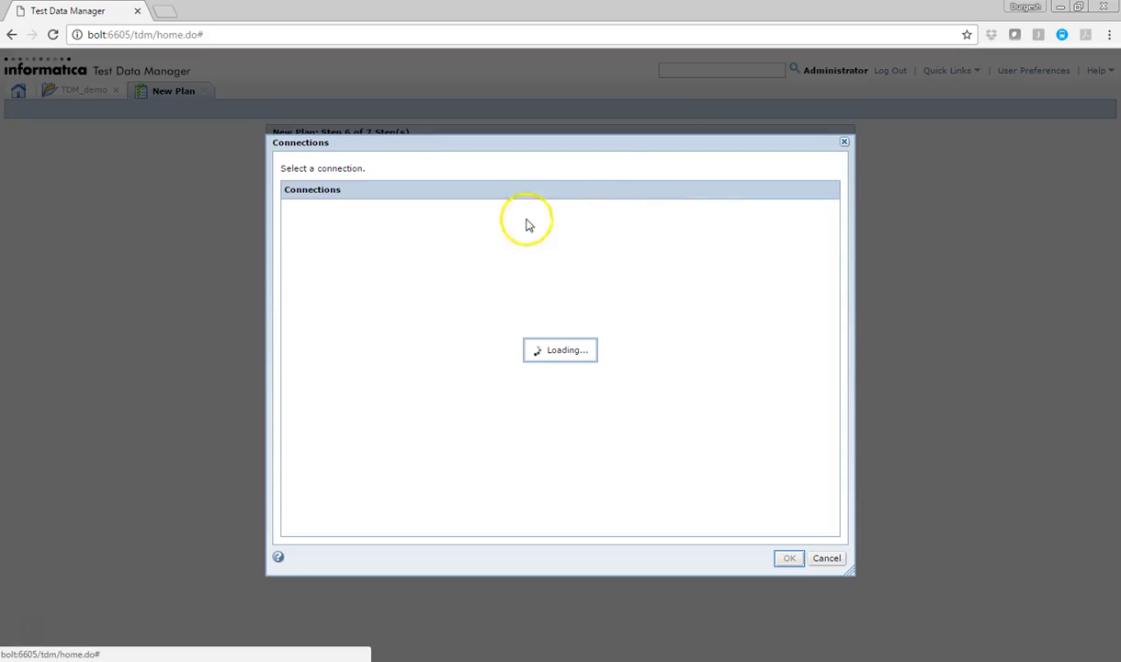
click(326, 298)
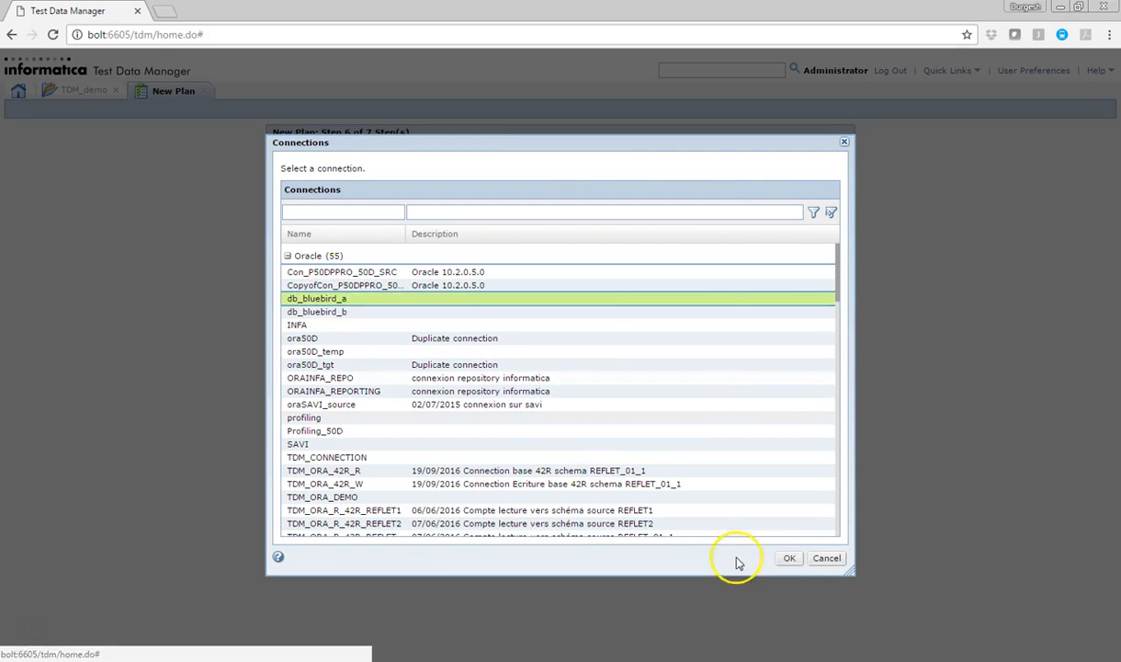
click(789, 558)
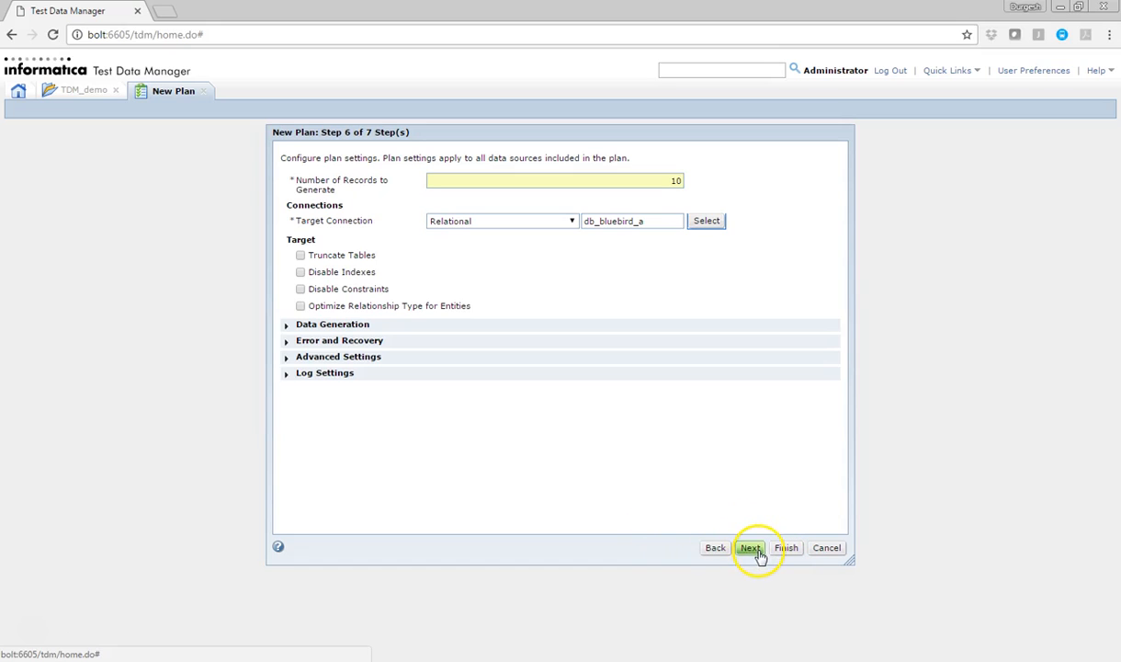
click(754, 549)
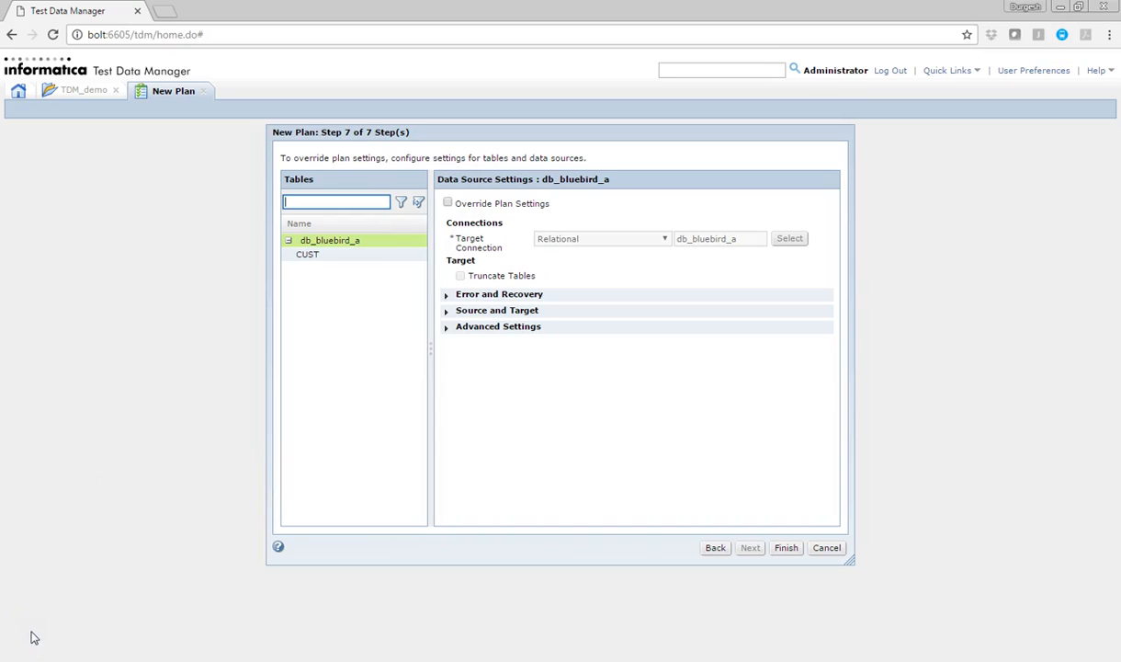
click(827, 548)
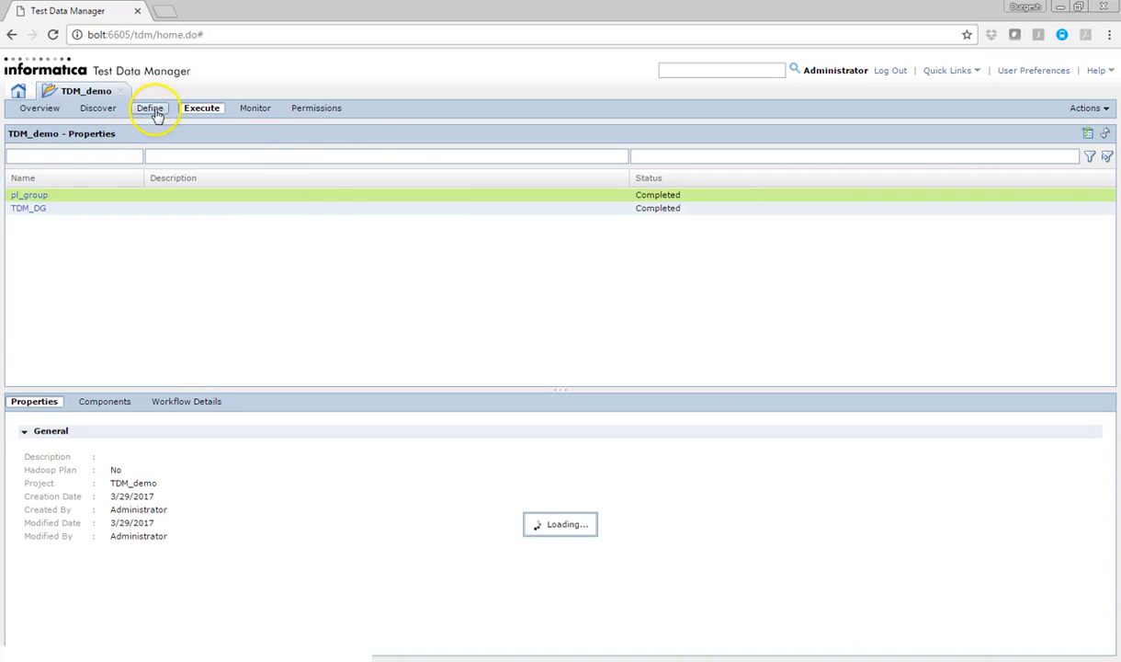
Return to the project's data generation definitions and choose Auto Rule as the generation rule for the CUST table's ID2 column
click(150, 107)
click(808, 231)
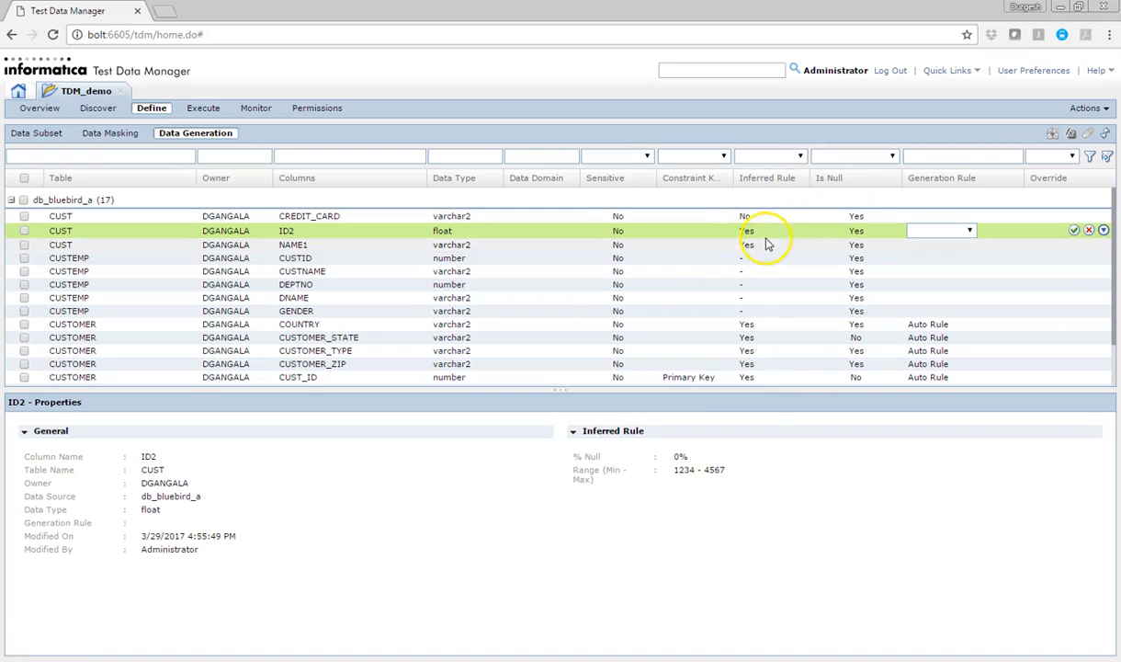
click(936, 233)
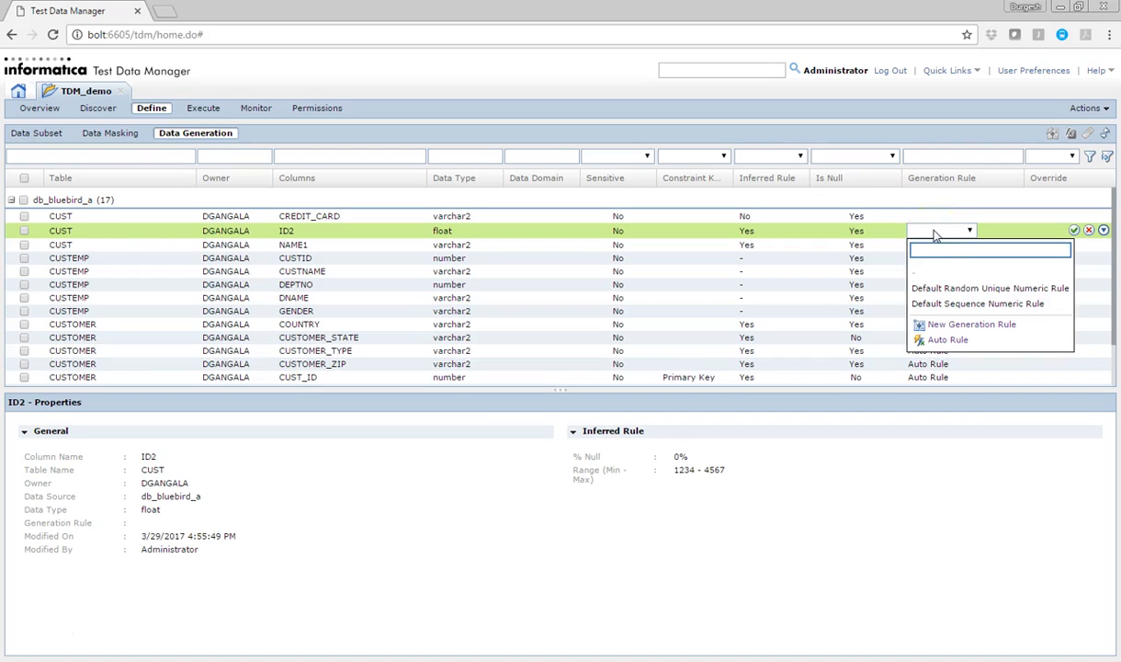
click(948, 340)
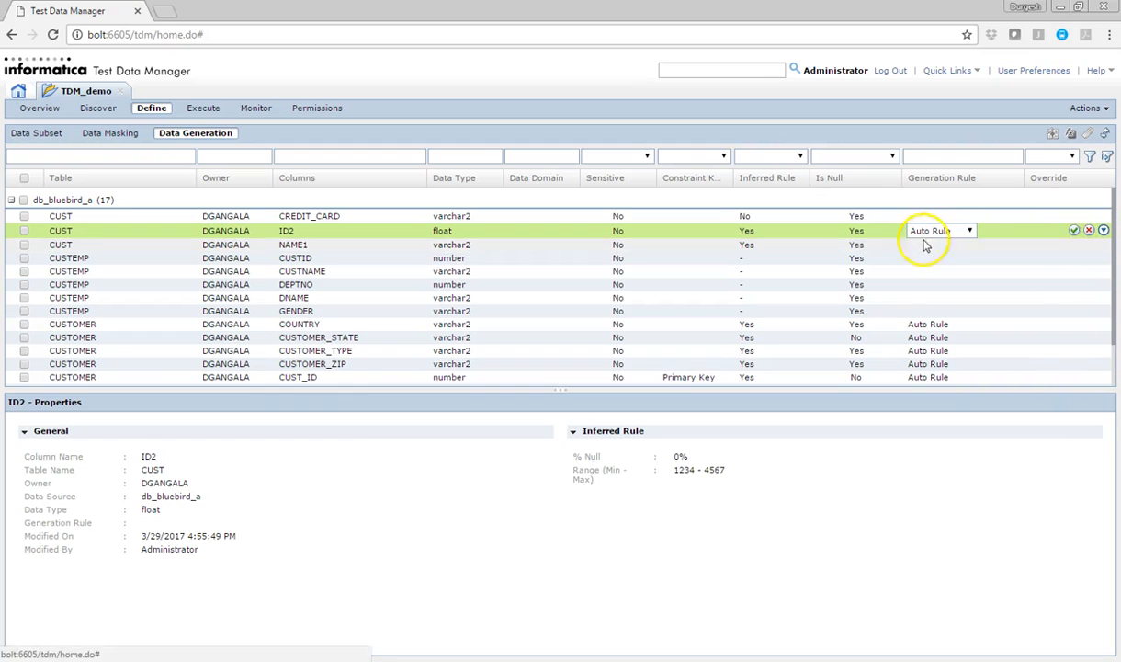
click(970, 231)
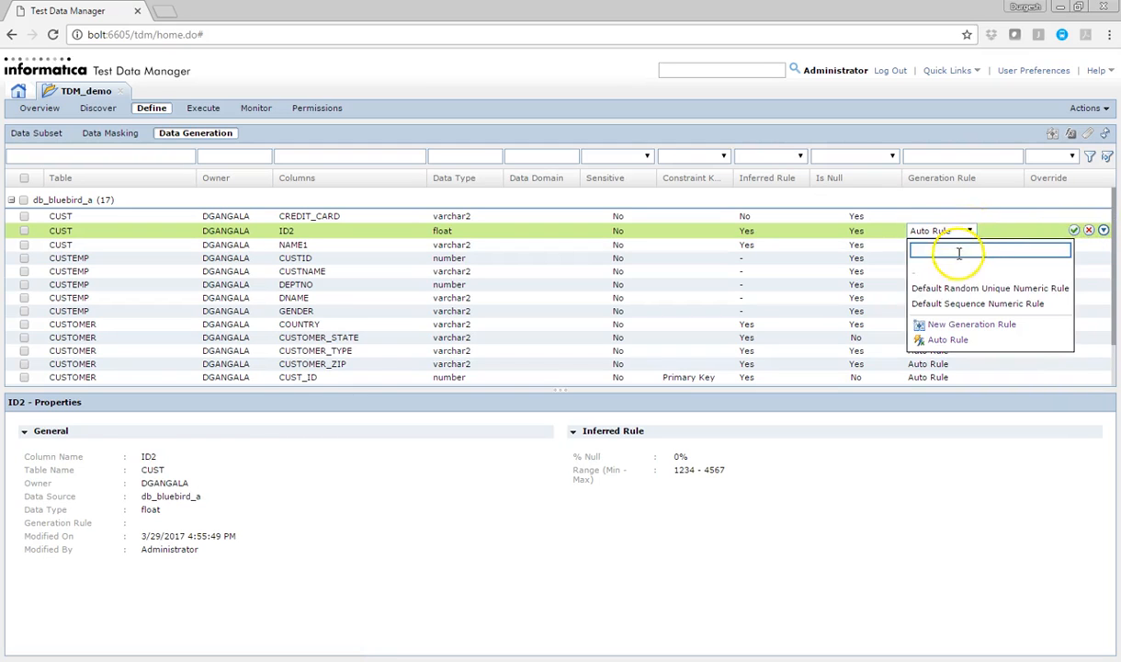
click(941, 342)
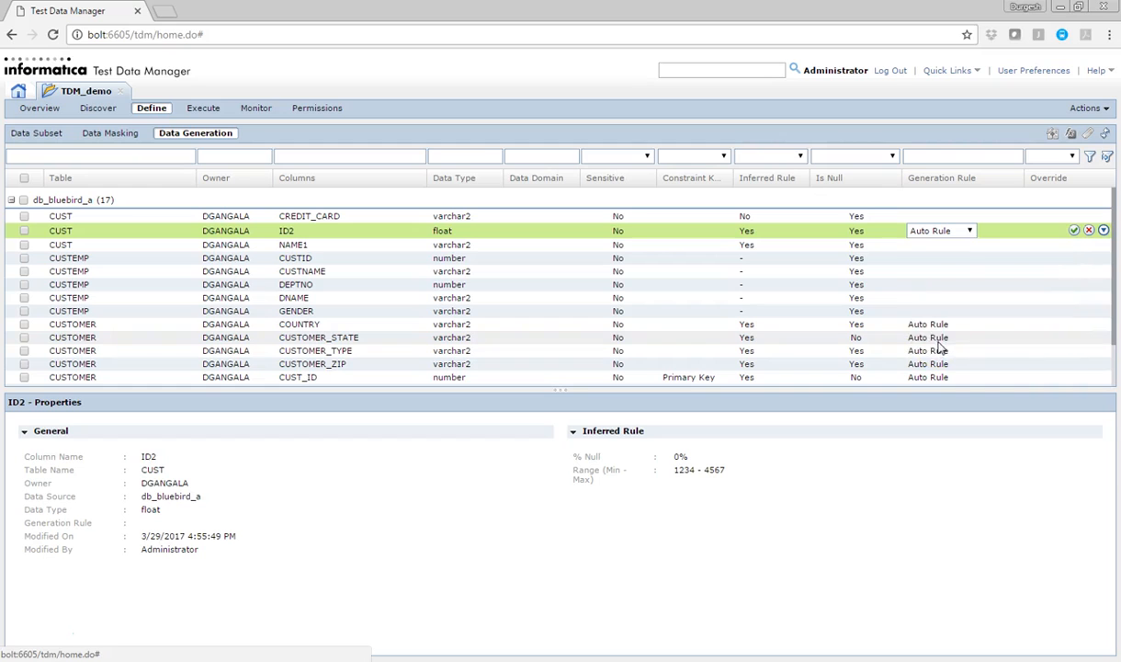
Assign Auto Rule as the generation rule for the CUST table's NAME1 column
click(948, 246)
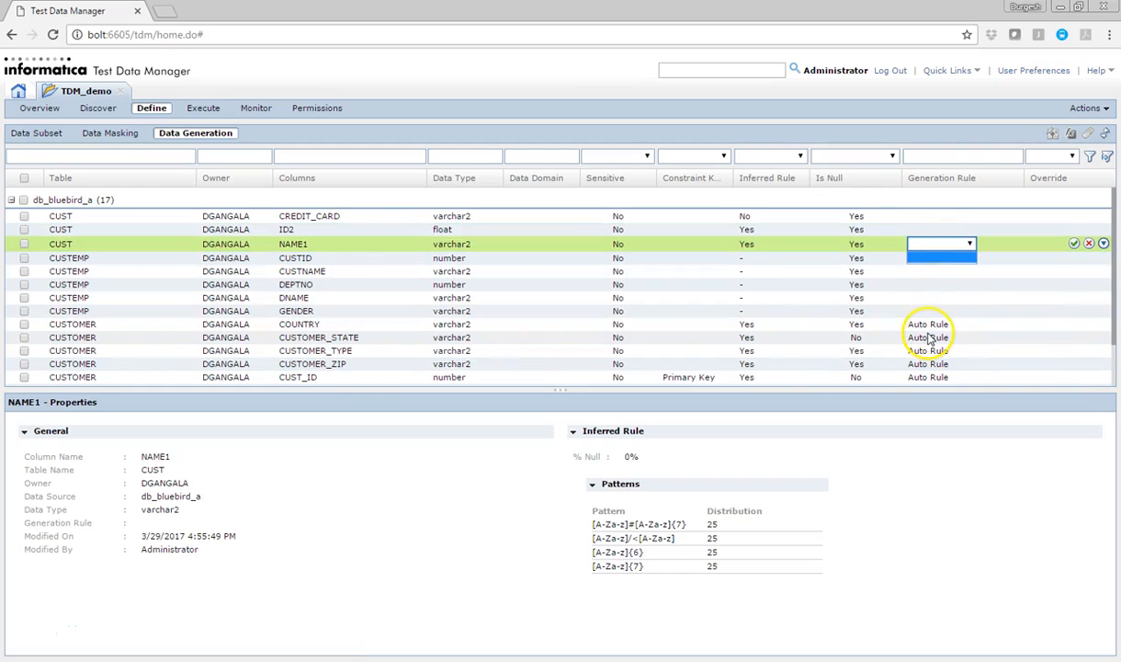
click(932, 248)
click(948, 383)
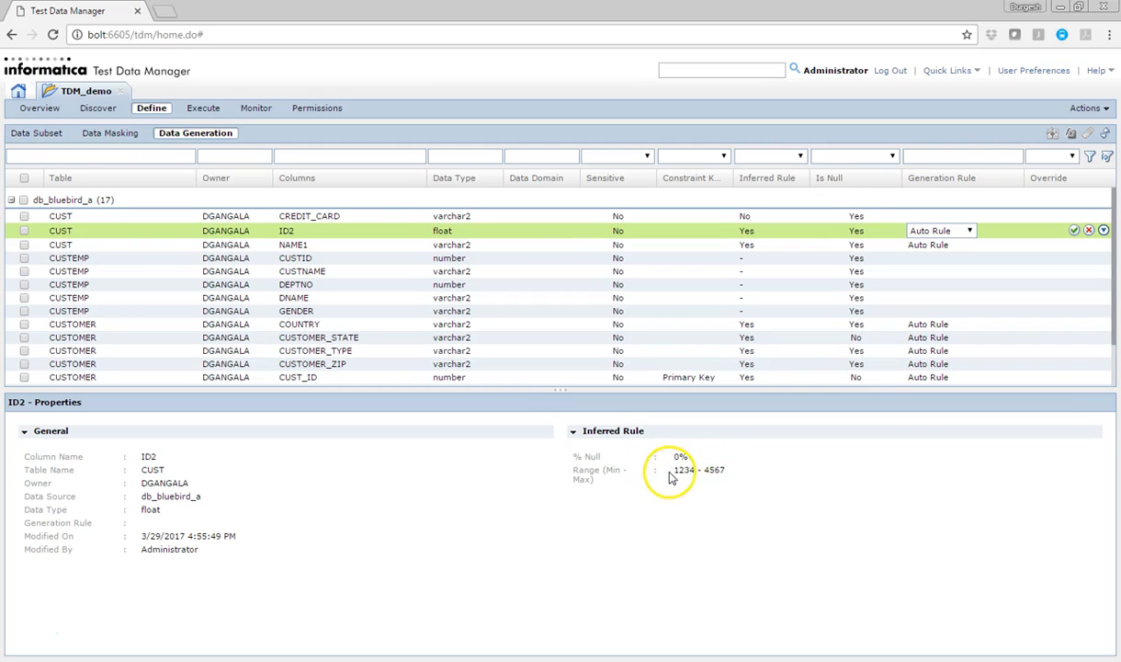
Save Auto Rule as the generation rule for the ID2 column and review the inferred patterns of NAME1
drag(675, 471, 731, 476)
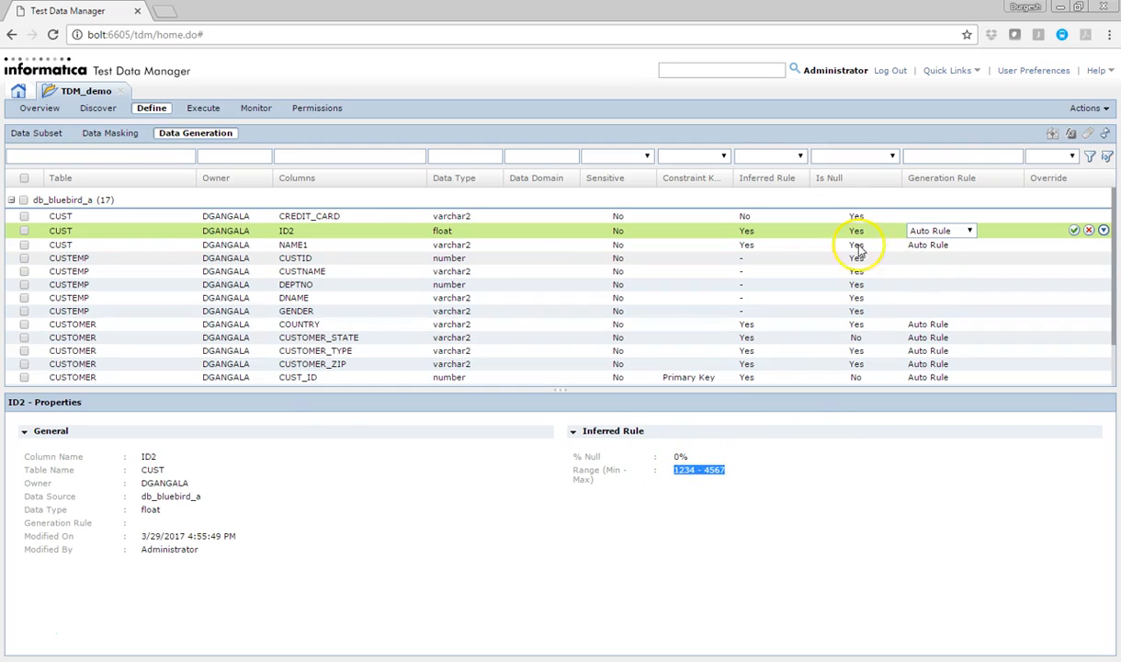
click(1073, 230)
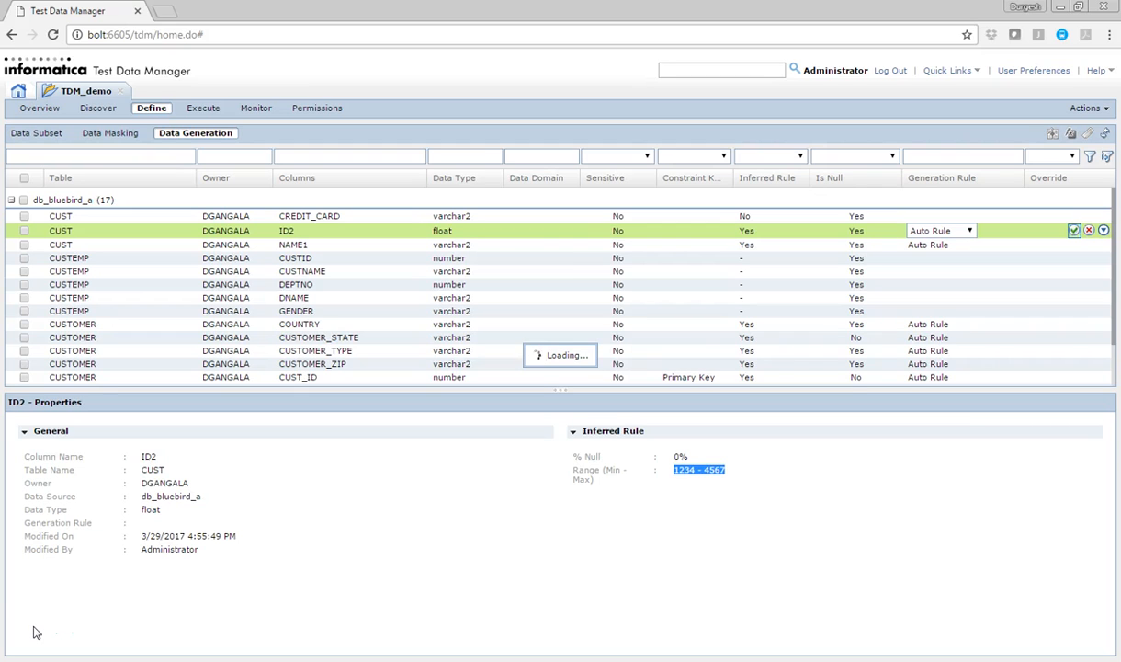
click(881, 248)
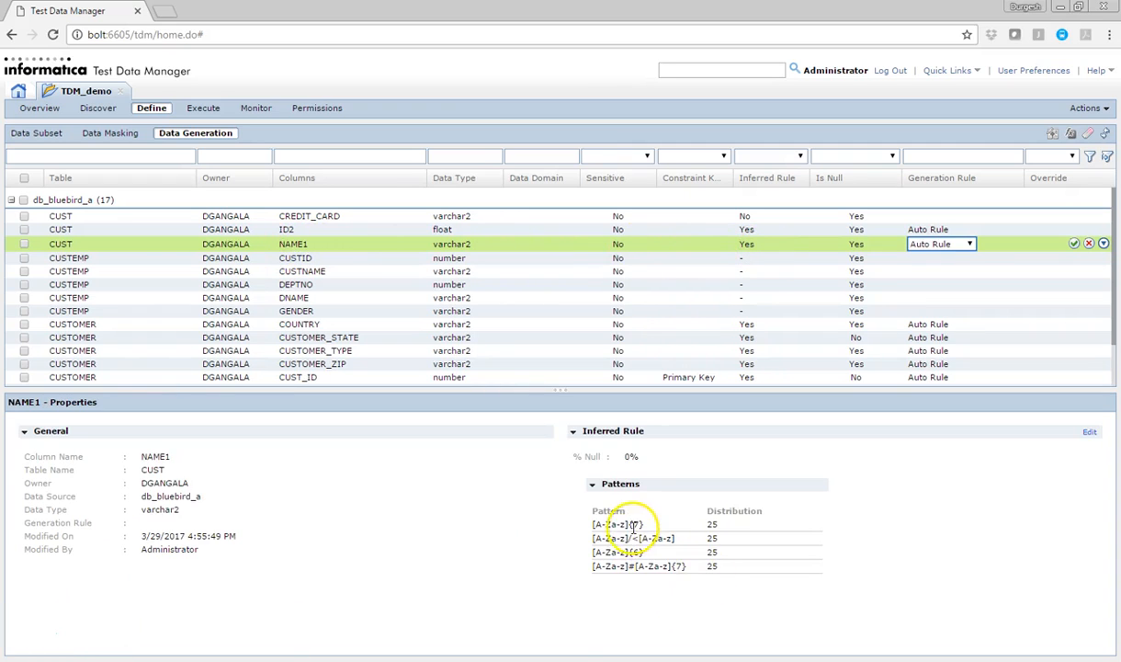
drag(593, 525, 647, 526)
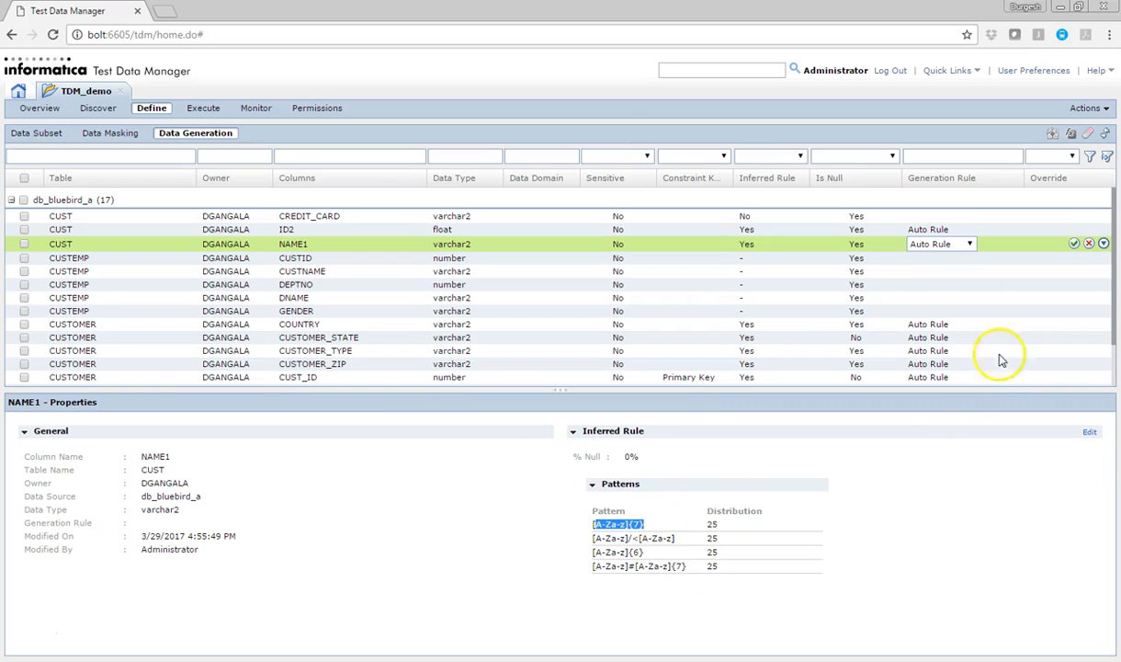
Start a new plan in the TDM_demo project and name it TDG_CUST
click(206, 109)
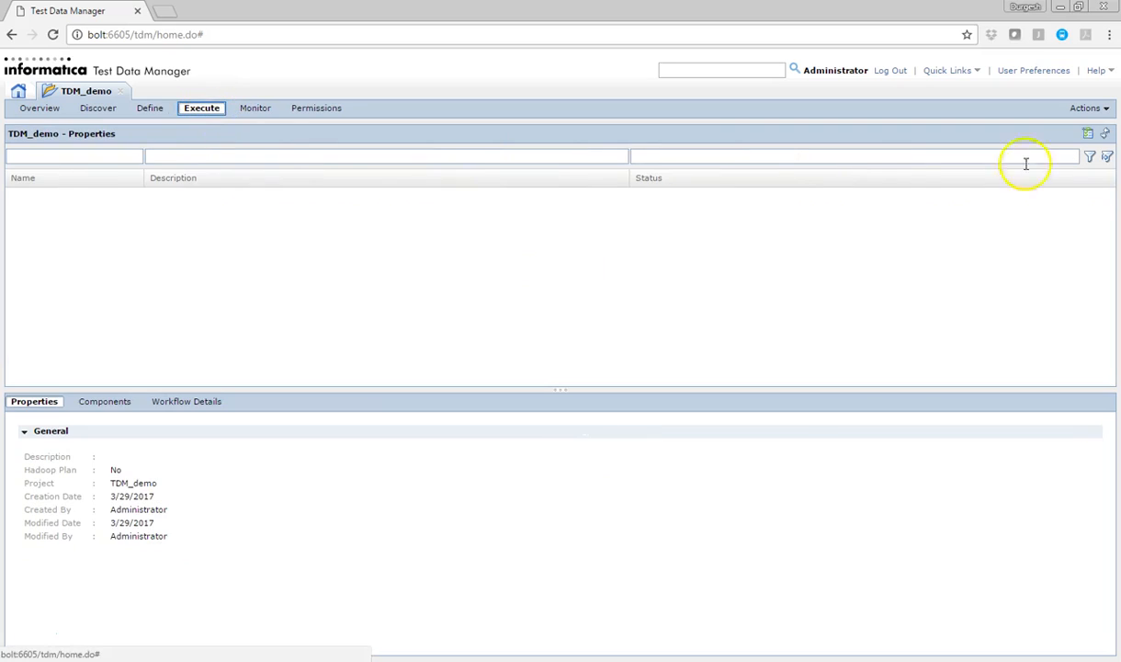
click(1088, 134)
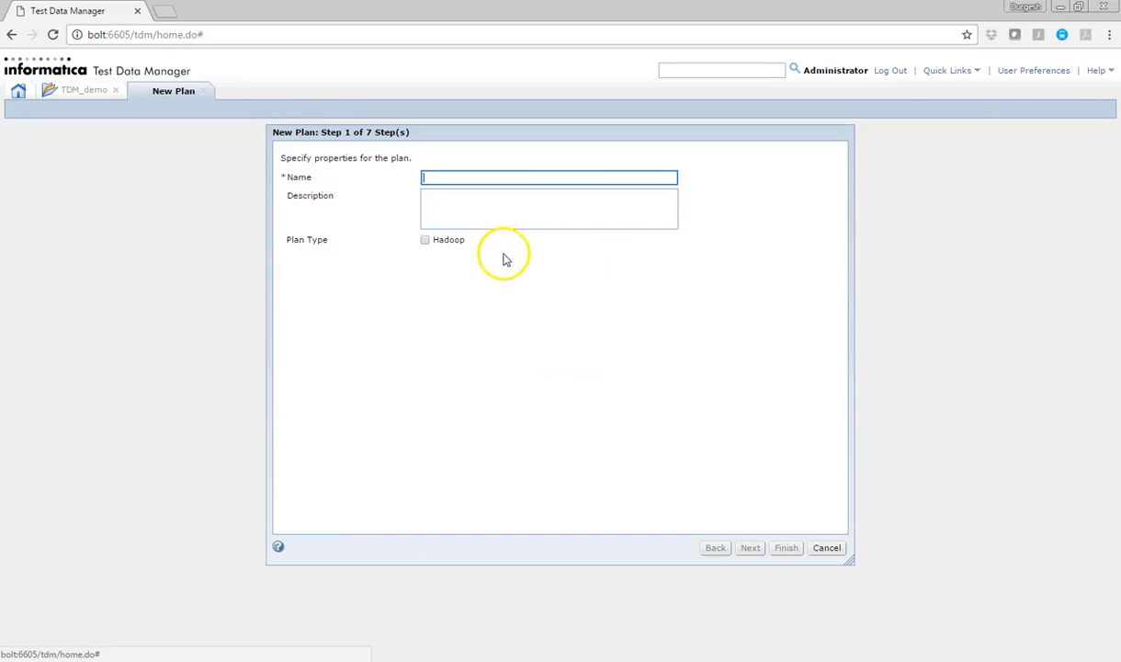
text(TDGC_)
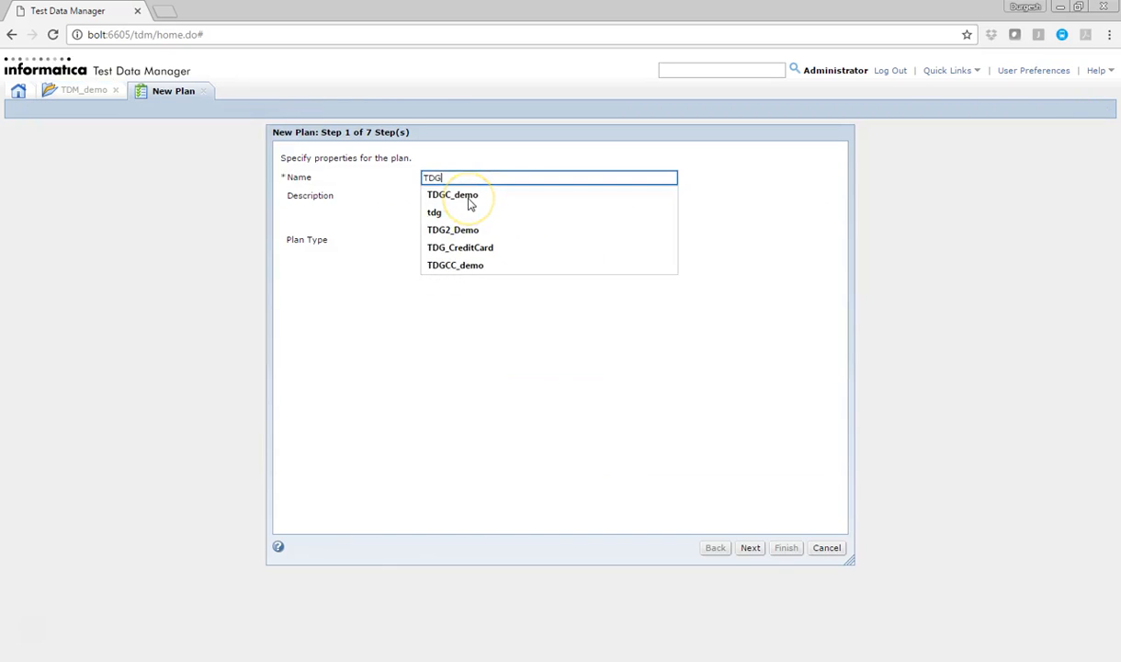
key(BackSpace)
key(BackSpace)
text()C)
key(BackSpace)
text(_CUST)
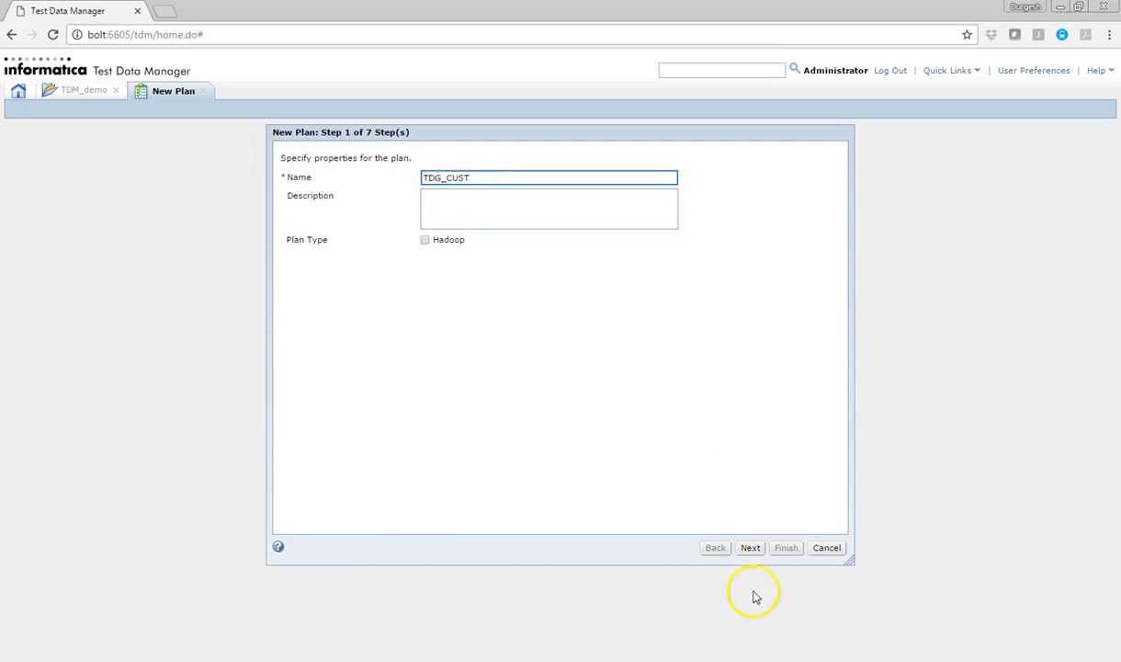
Add the CUST table to the plan as a generation component
click(750, 548)
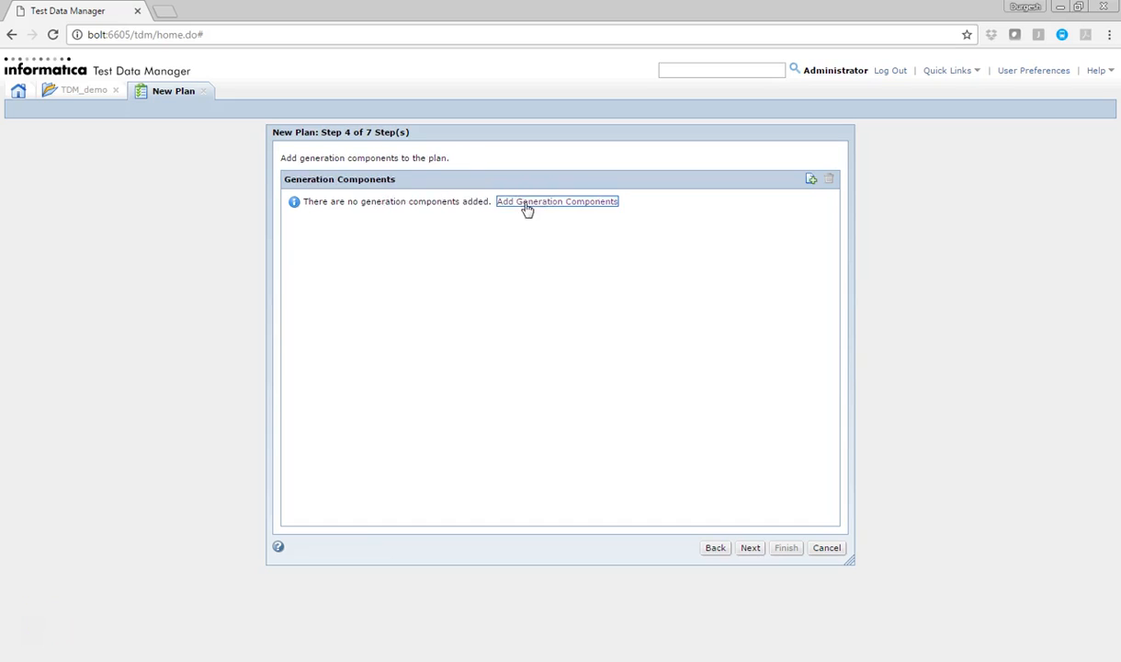
click(528, 206)
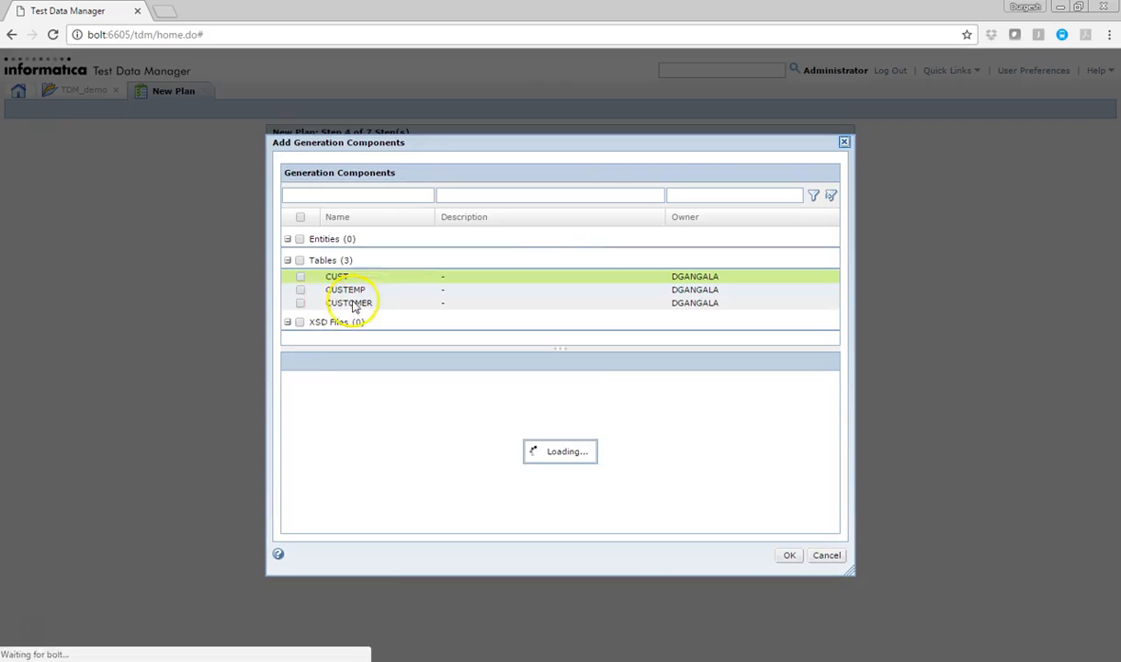
click(301, 276)
click(789, 554)
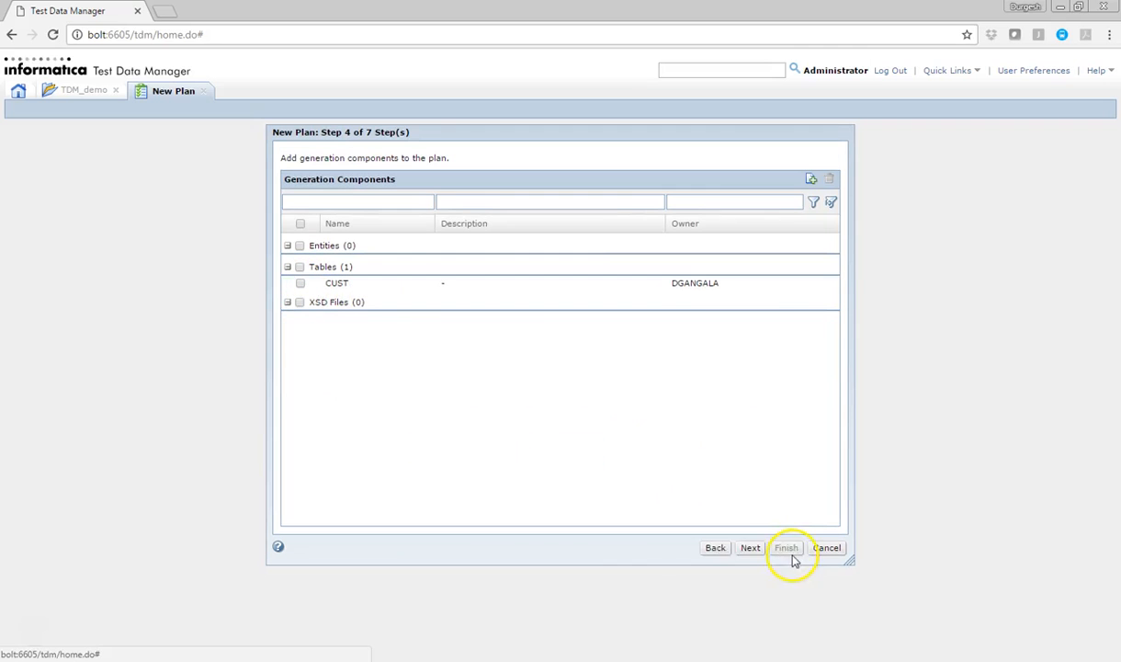
click(748, 551)
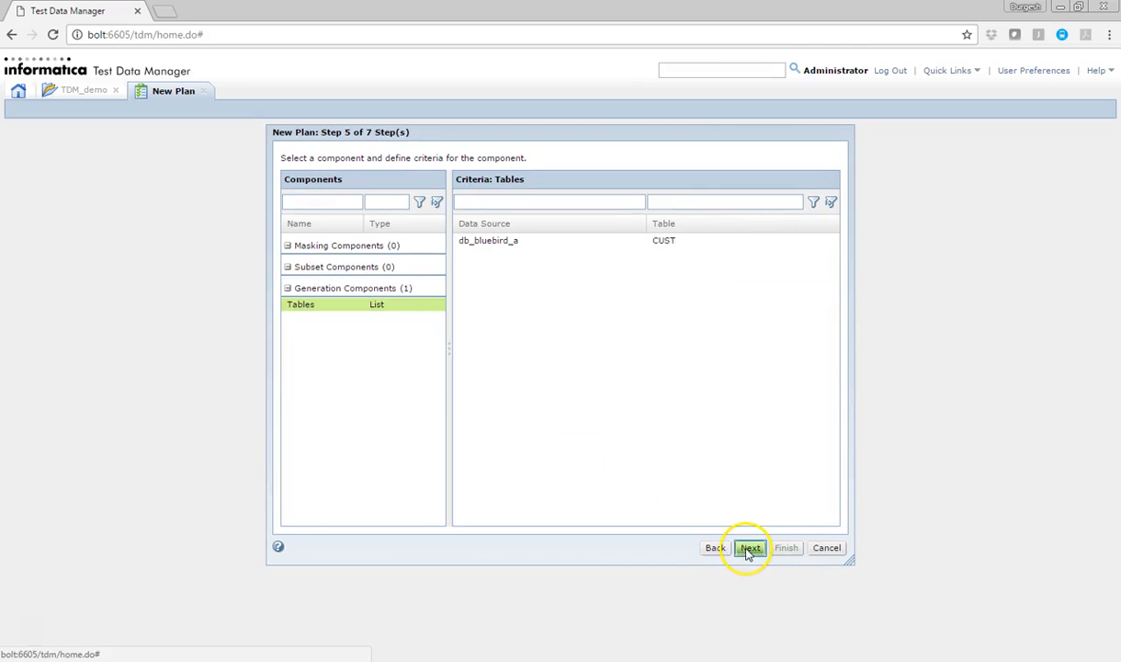
Set the plan to generate 10 records with db_bluebird_a as the relational target connection, and finish creating it
click(749, 549)
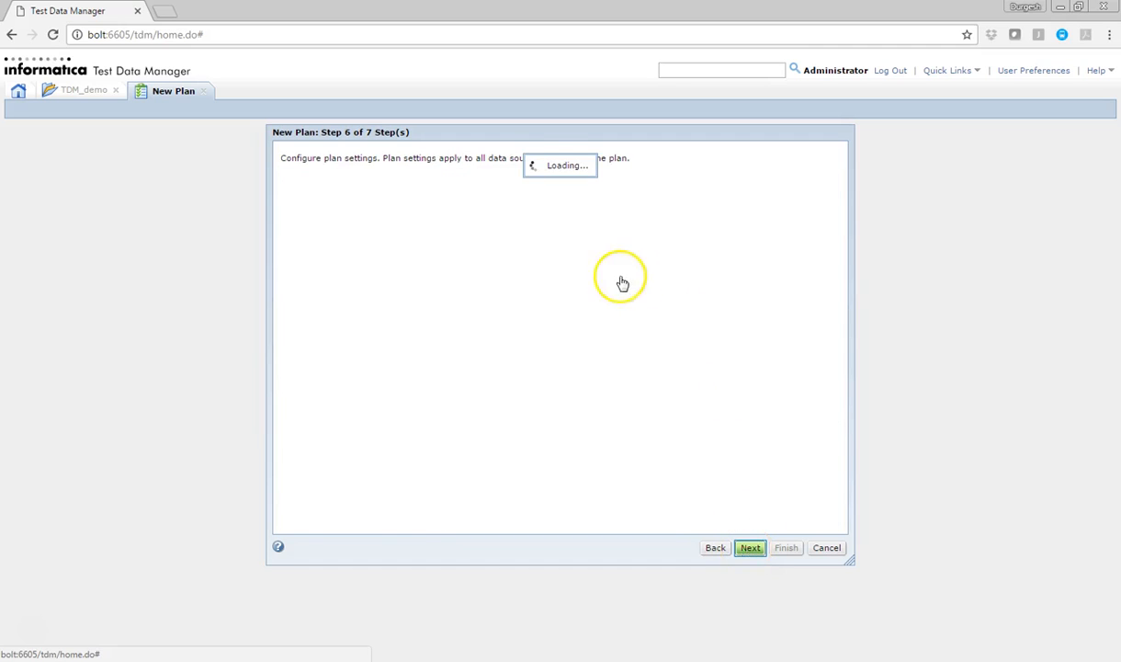
drag(671, 181, 708, 179)
key(BackSpace)
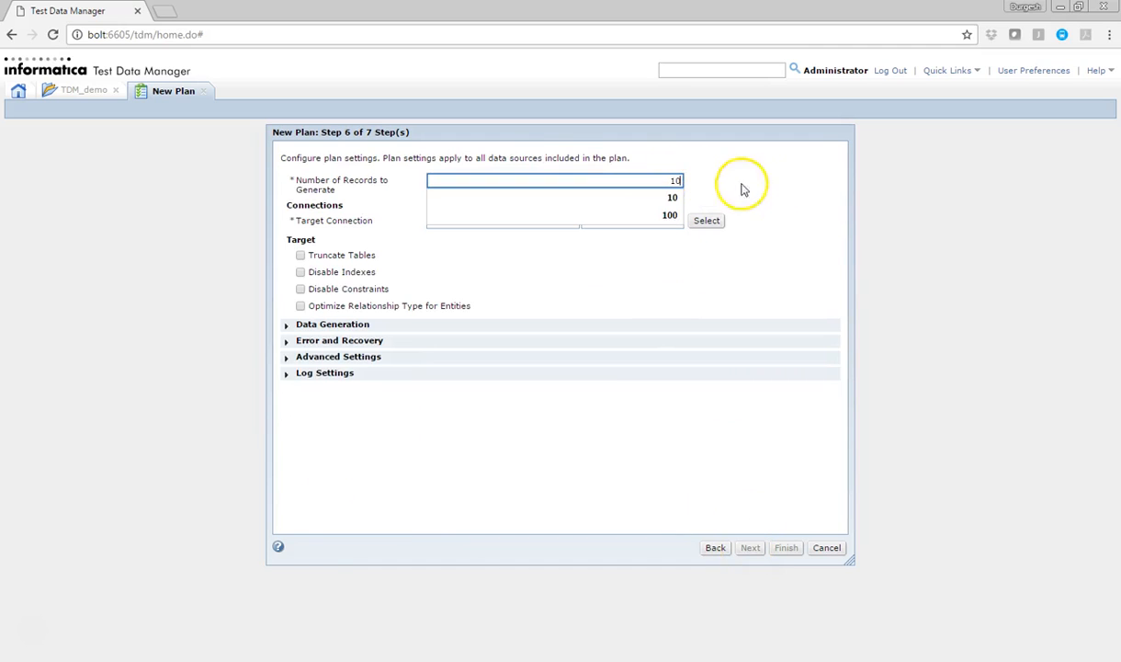
click(700, 198)
click(706, 223)
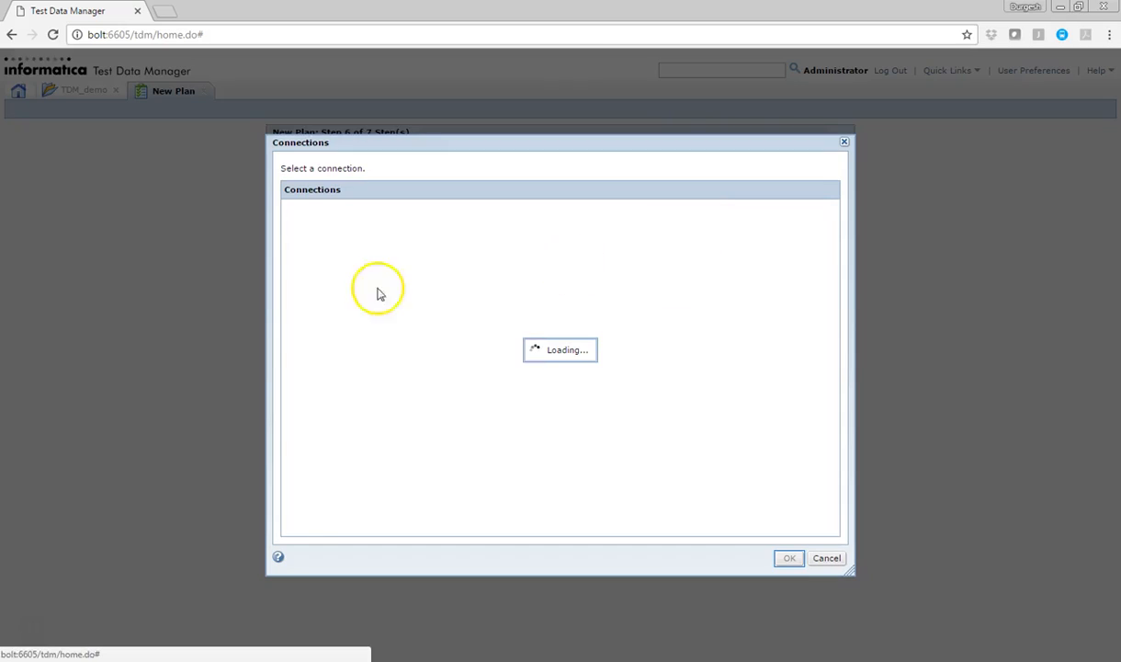
click(317, 298)
click(788, 557)
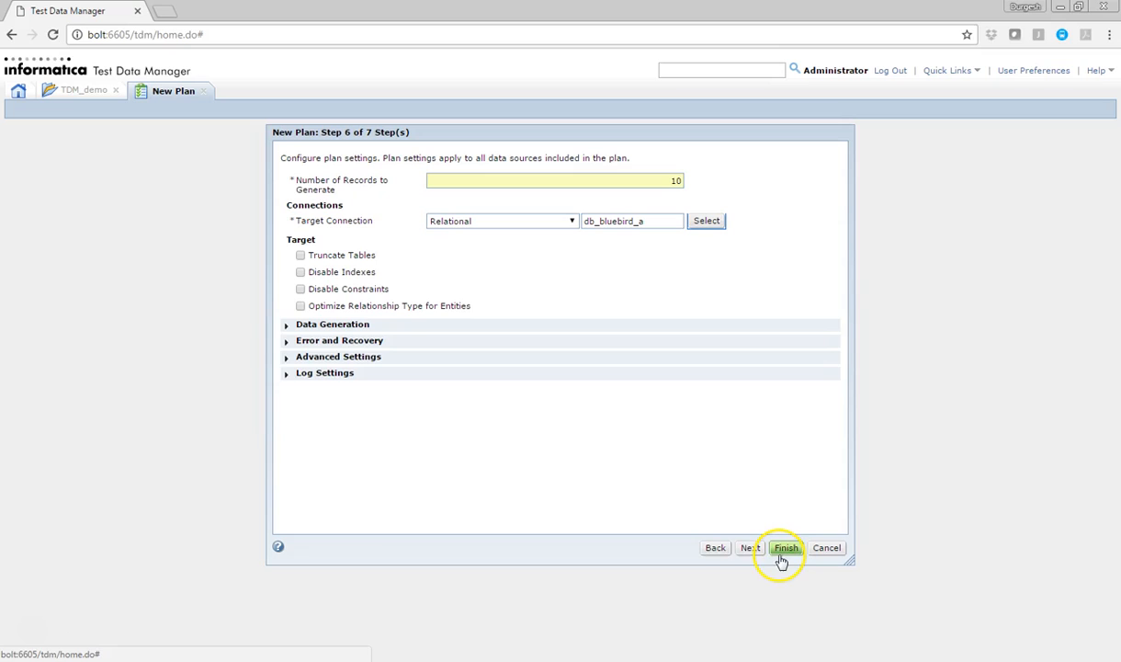
click(751, 548)
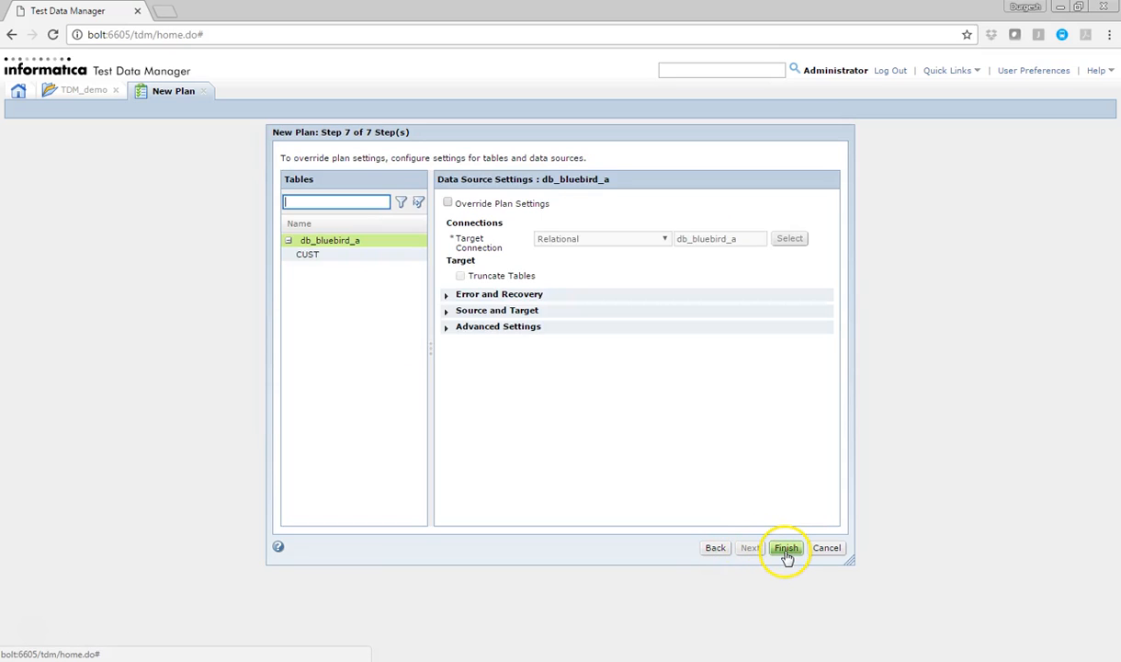
click(786, 556)
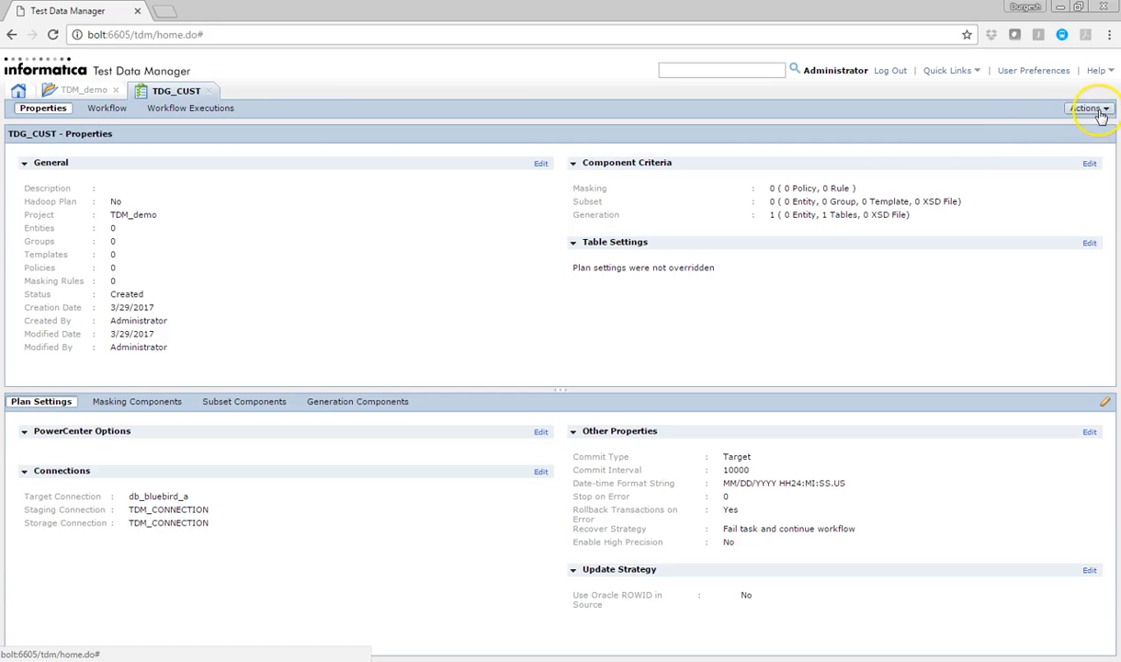
Generate and execute the workflow of the TDG_CUST plan
click(1089, 108)
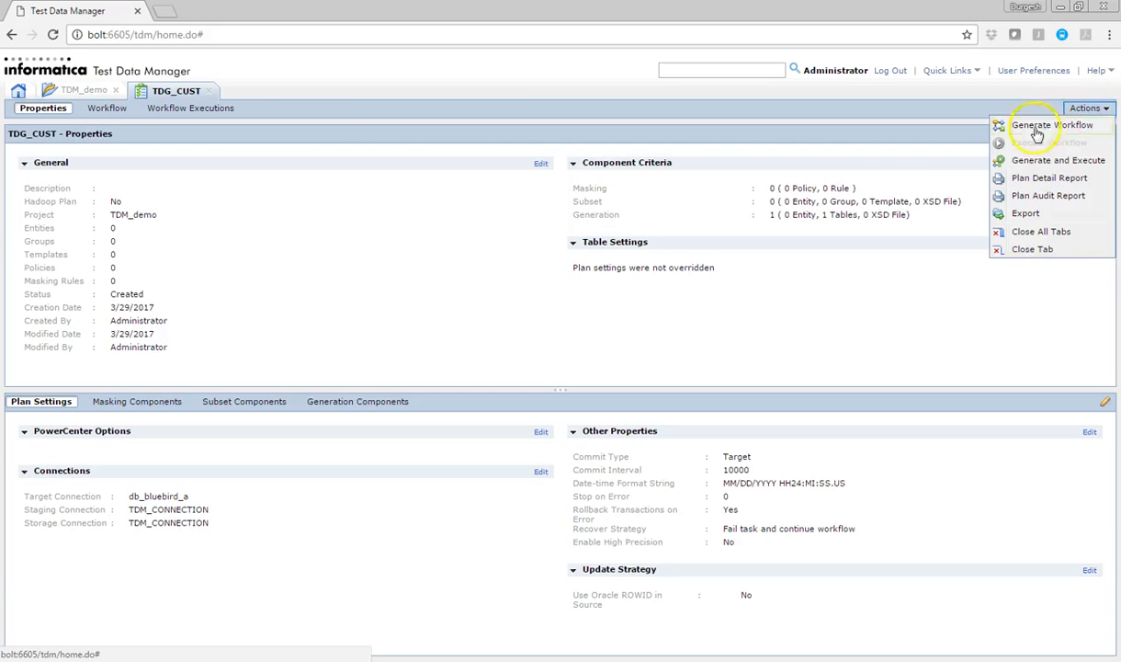
click(1027, 161)
click(648, 479)
Check the status of the TDG_CUST workflow jobs in the TDM_demo project's job monitor
click(99, 94)
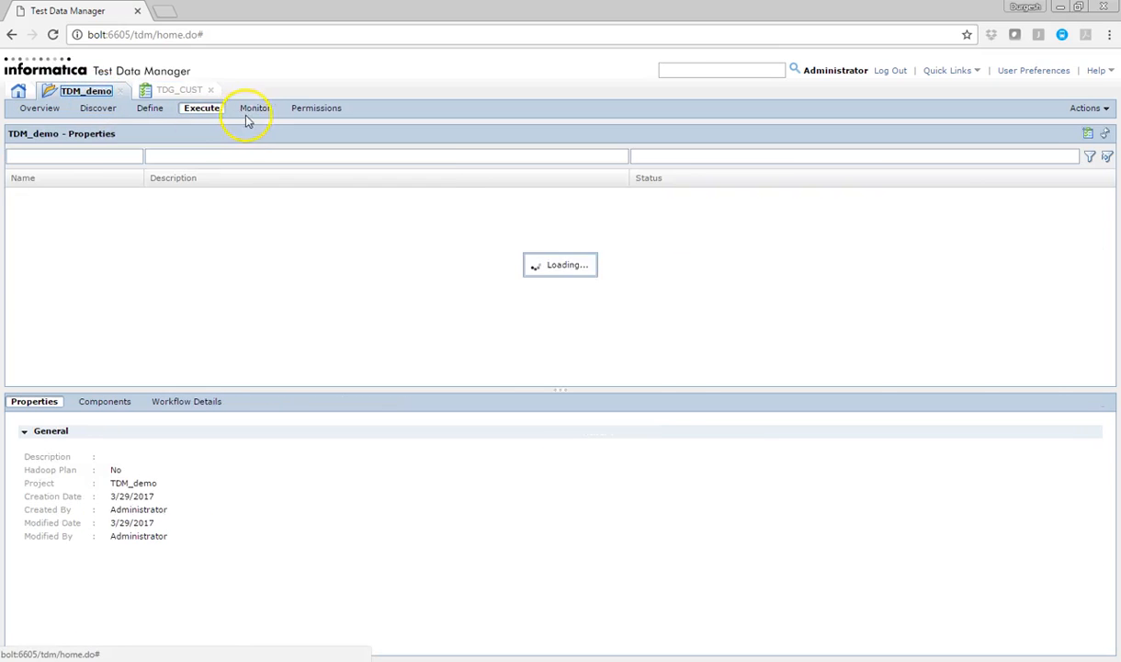
click(246, 112)
click(1035, 135)
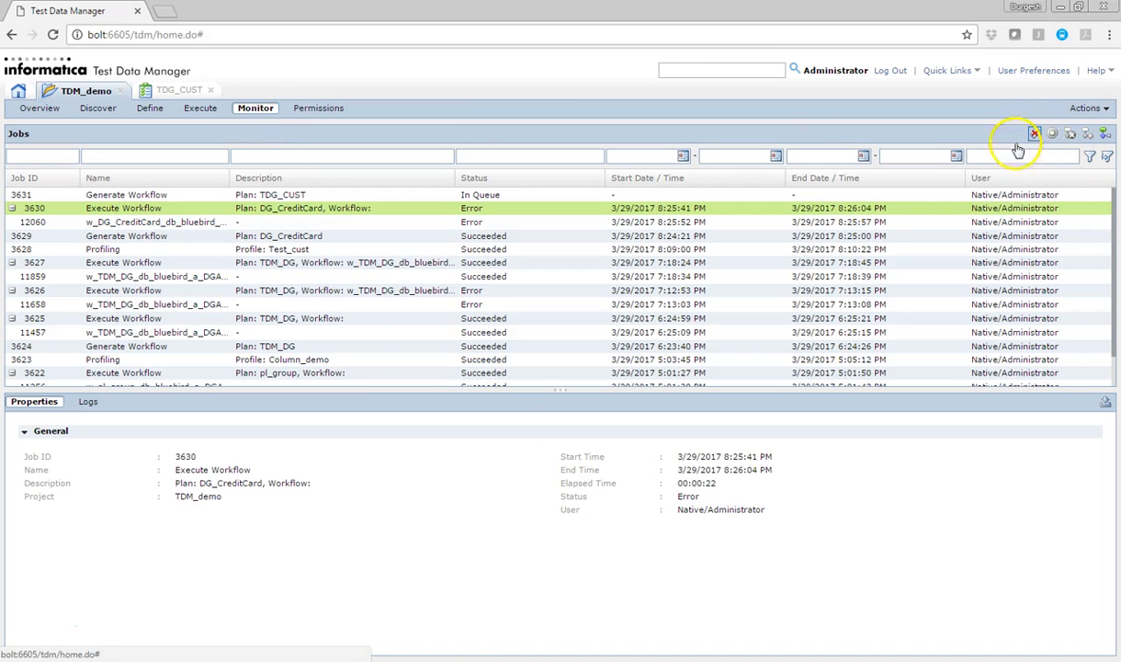
click(33, 628)
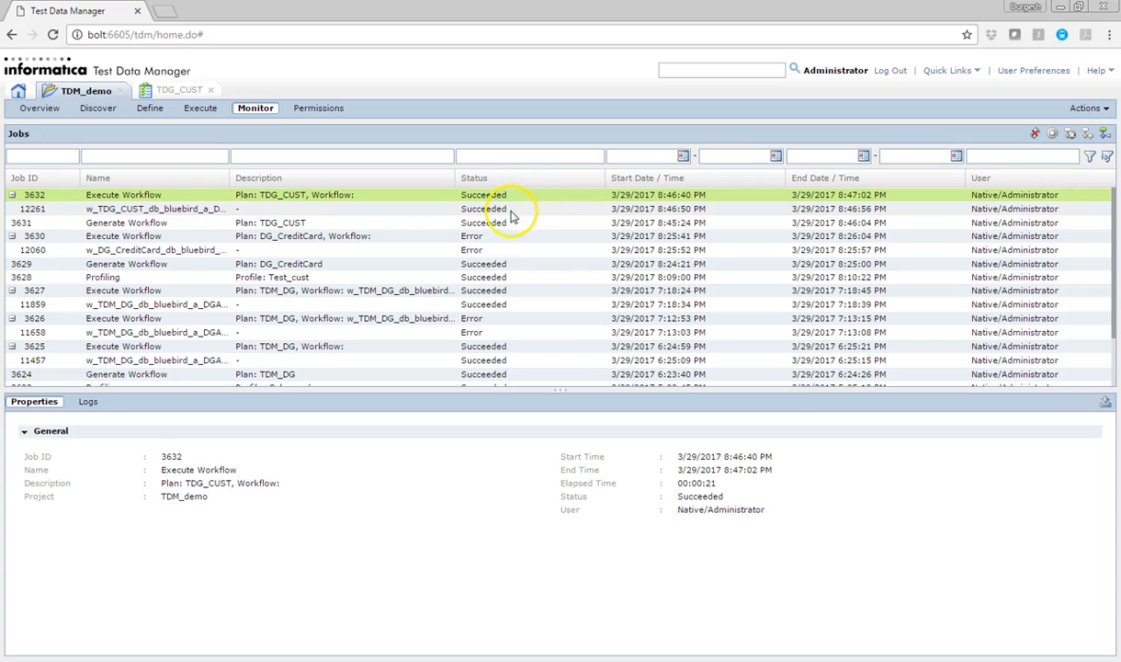
click(195, 210)
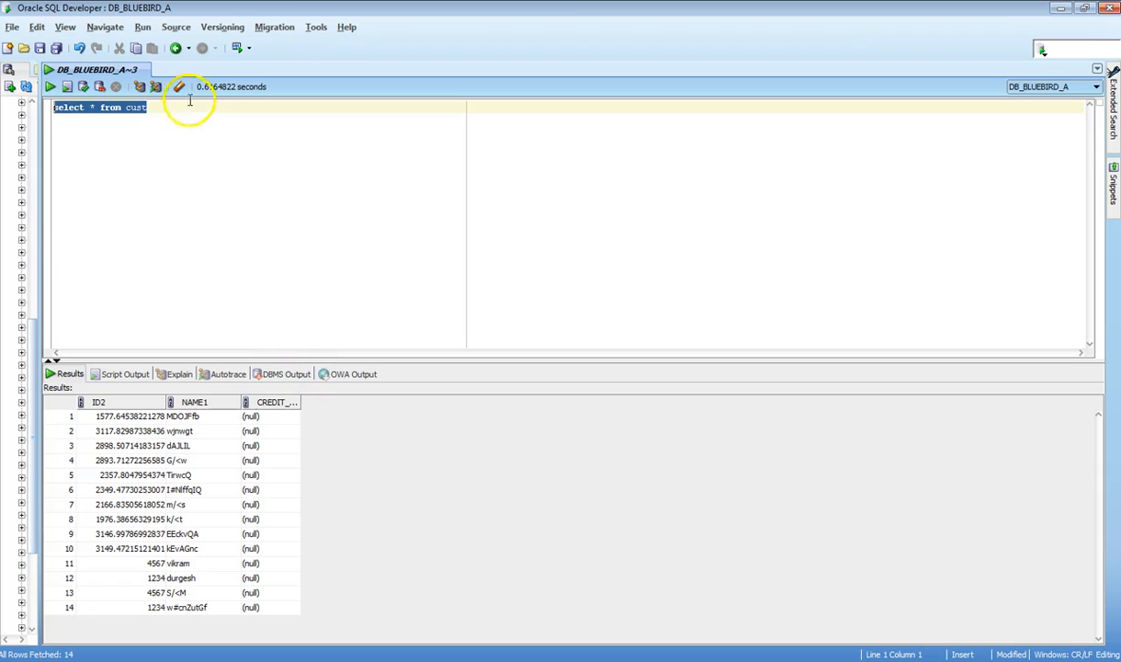
Switch to Oracle SQL Developer, rerun "select * from cust" and examine the generated ID2 and NAME1 values
drag(170, 108, 57, 109)
click(49, 86)
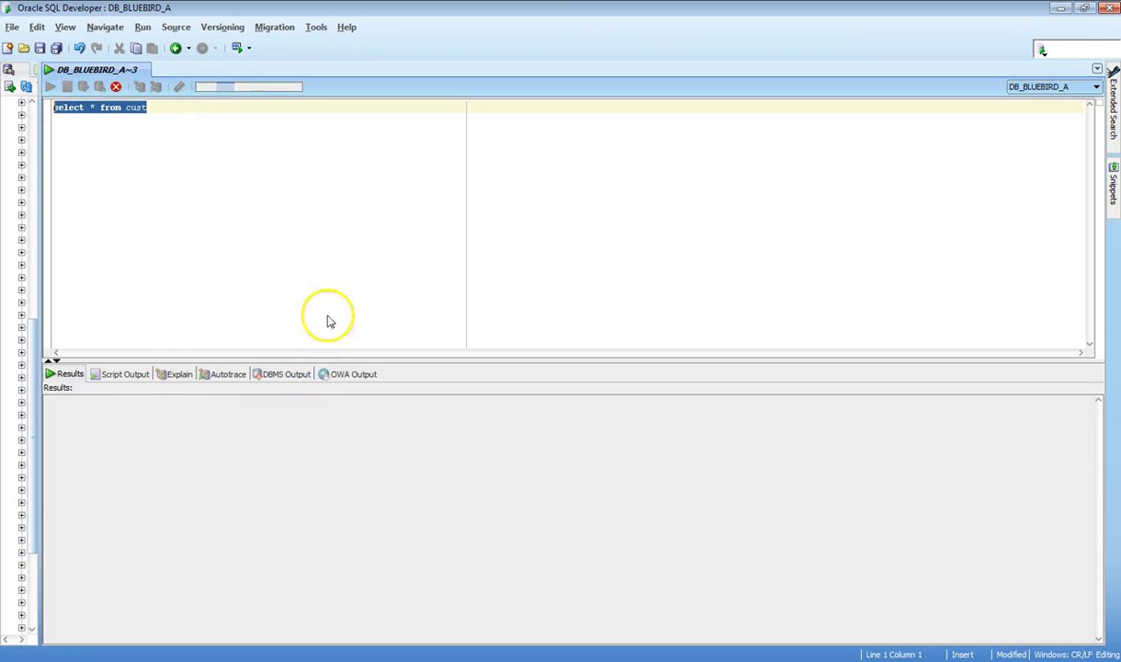
drag(341, 362, 340, 145)
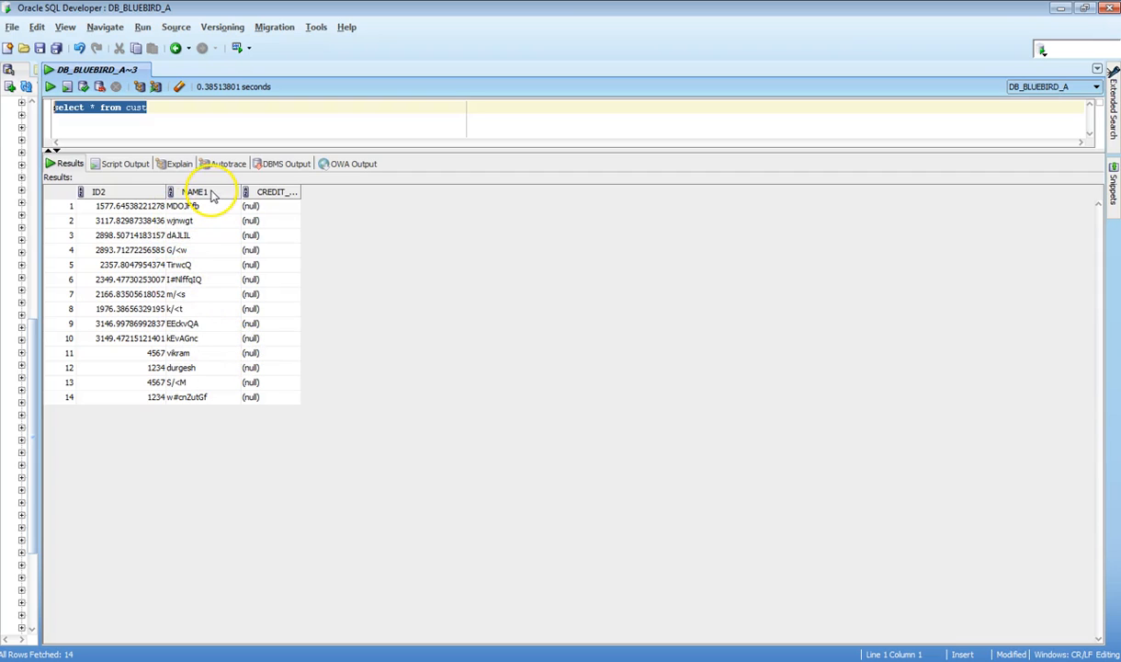
drag(184, 338, 130, 210)
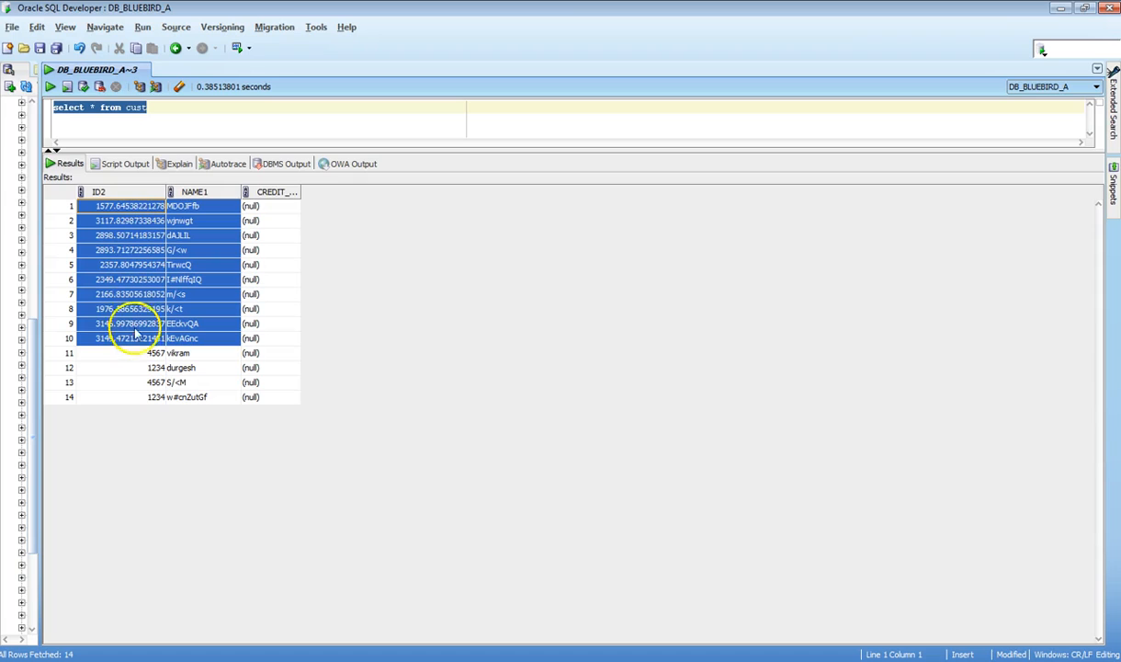